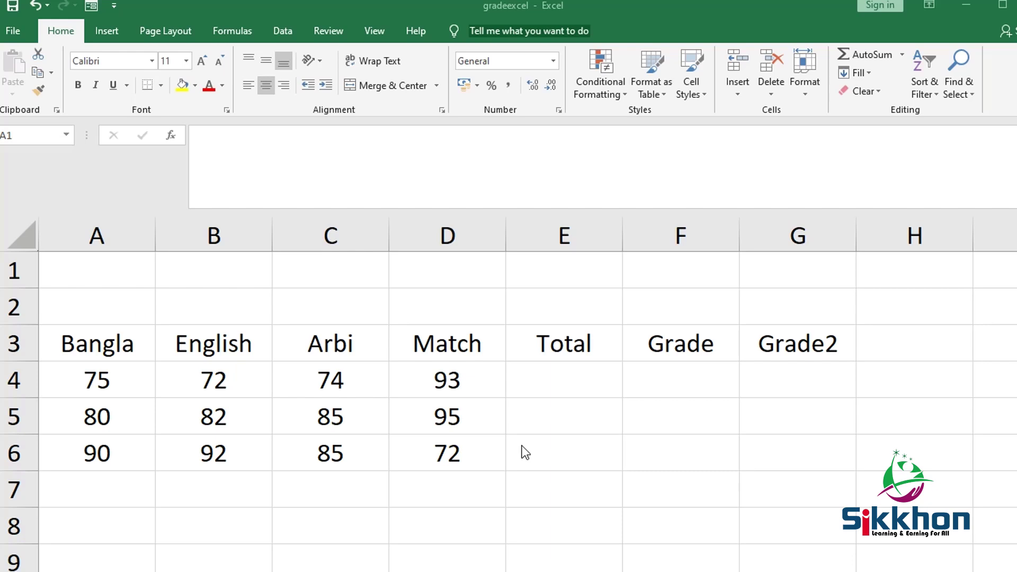
pyautogui.hotkey('ctrl', 'space')
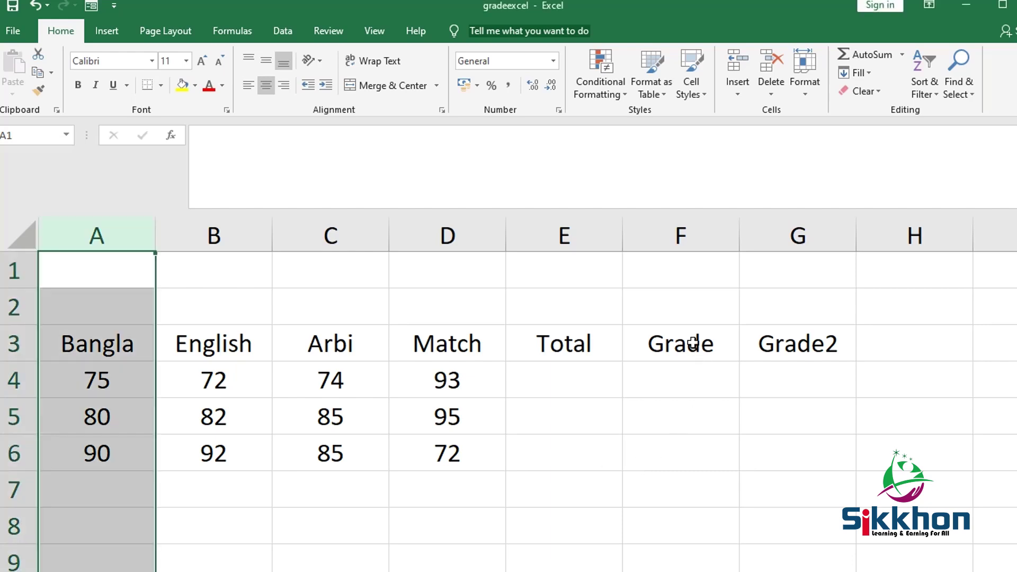
pyautogui.click(693, 343)
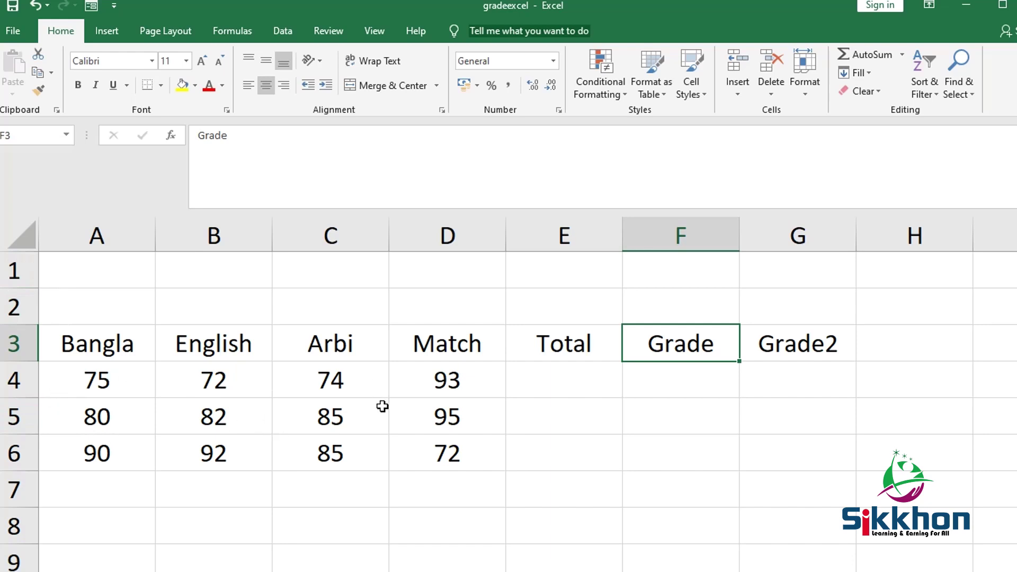
# Step: Sum the four subject marks A4:D4 in Total cell E4 with AutoSum and fill the formula down to E6
pyautogui.click(583, 374)
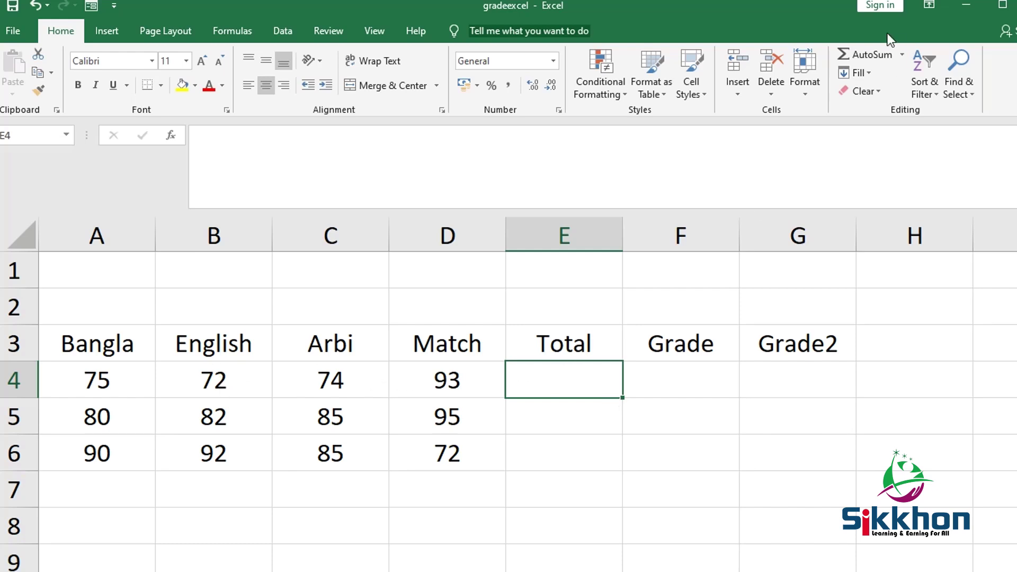
pyautogui.click(866, 53)
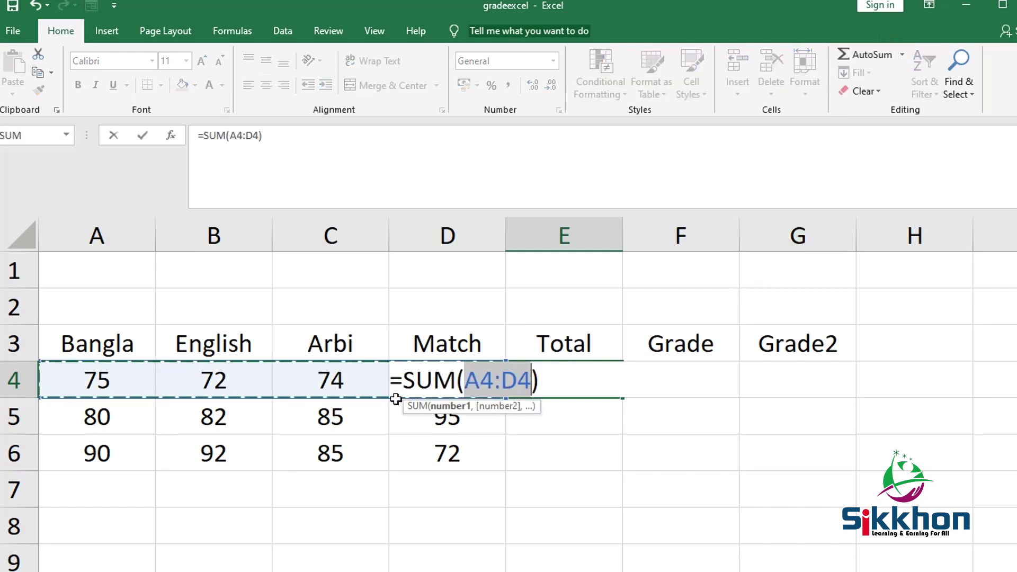
pyautogui.press('Return')
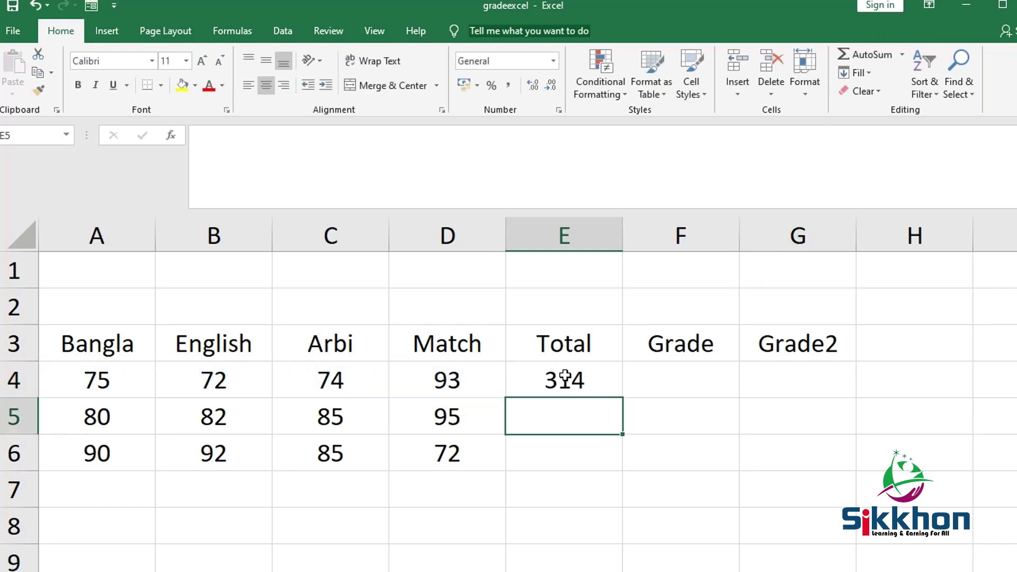
pyautogui.click(566, 375)
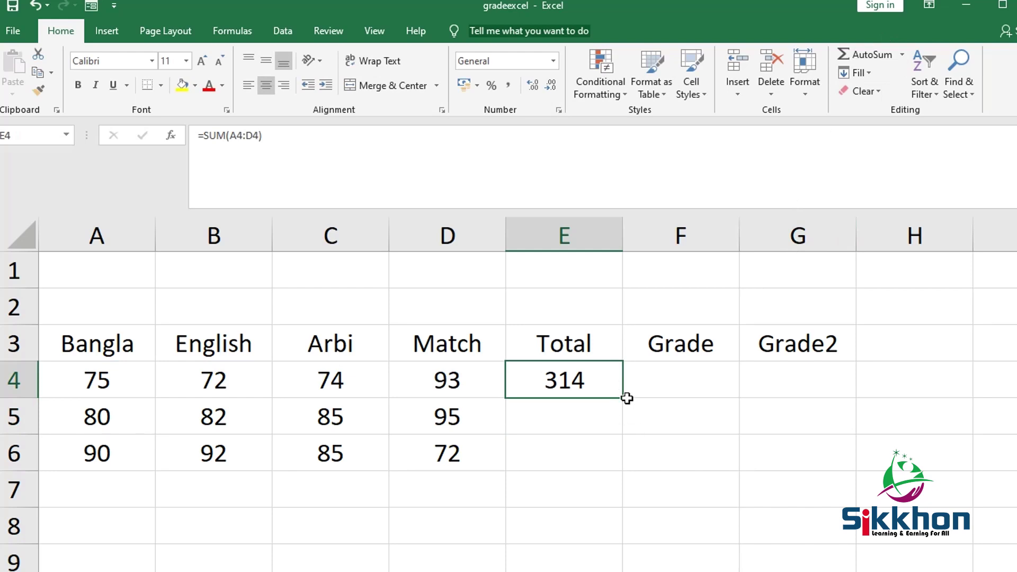
pyautogui.moveTo(622, 397); pyautogui.dragTo(614, 466)
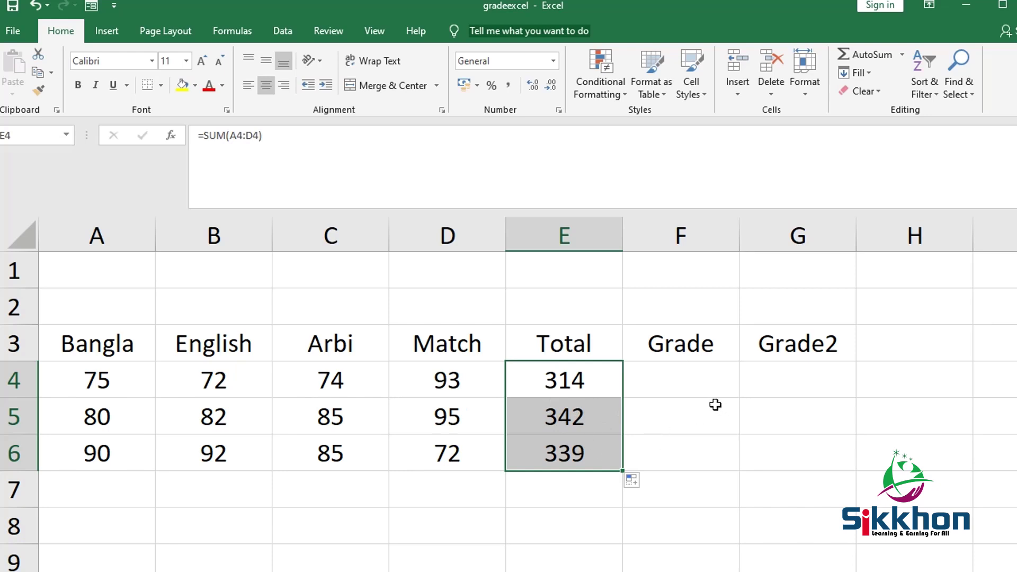
# Step: Start an IF formula in Grade cell F4 with the logical test E4>=300
pyautogui.click(684, 378)
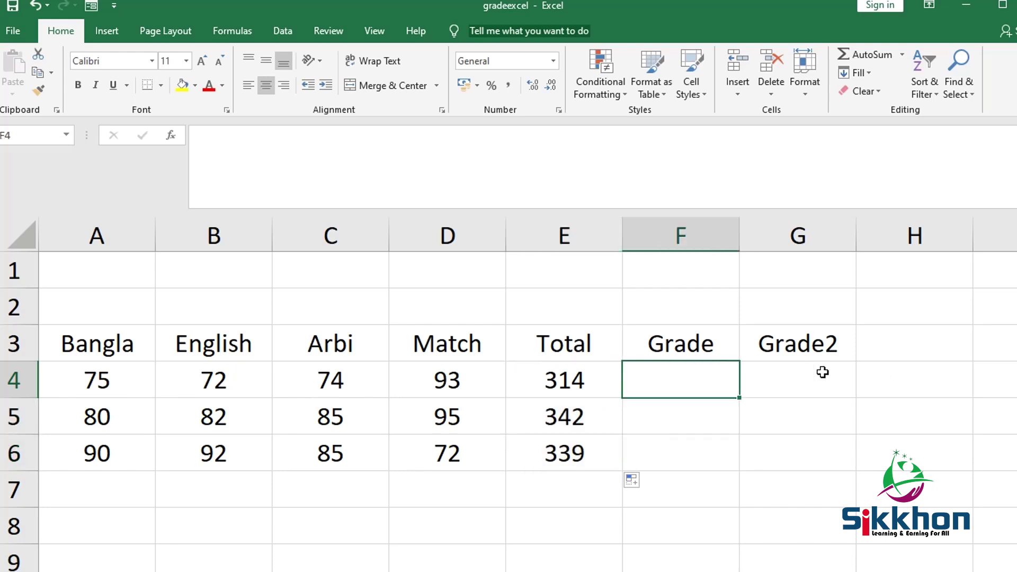
pyautogui.click(800, 373)
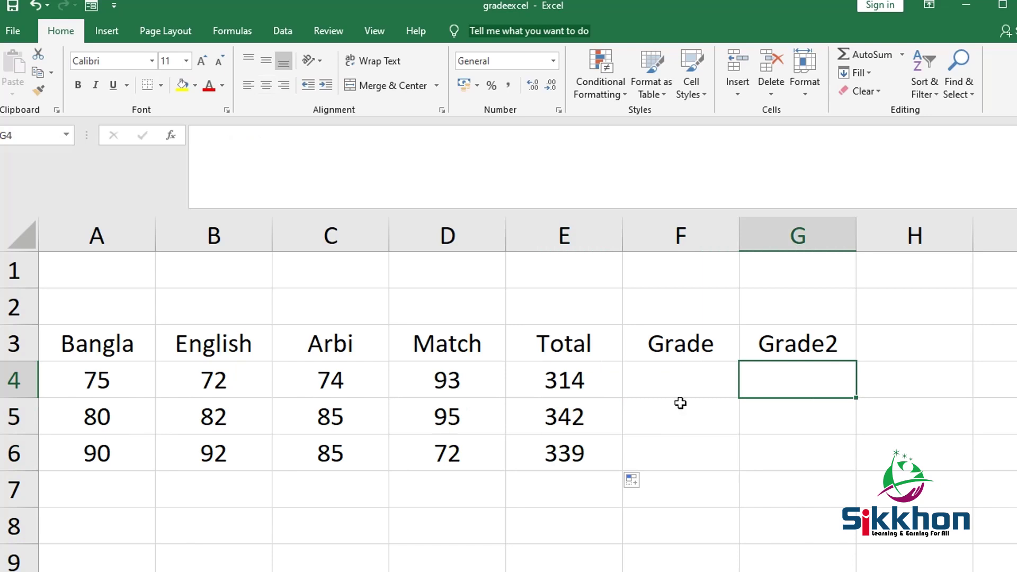
pyautogui.click(673, 375)
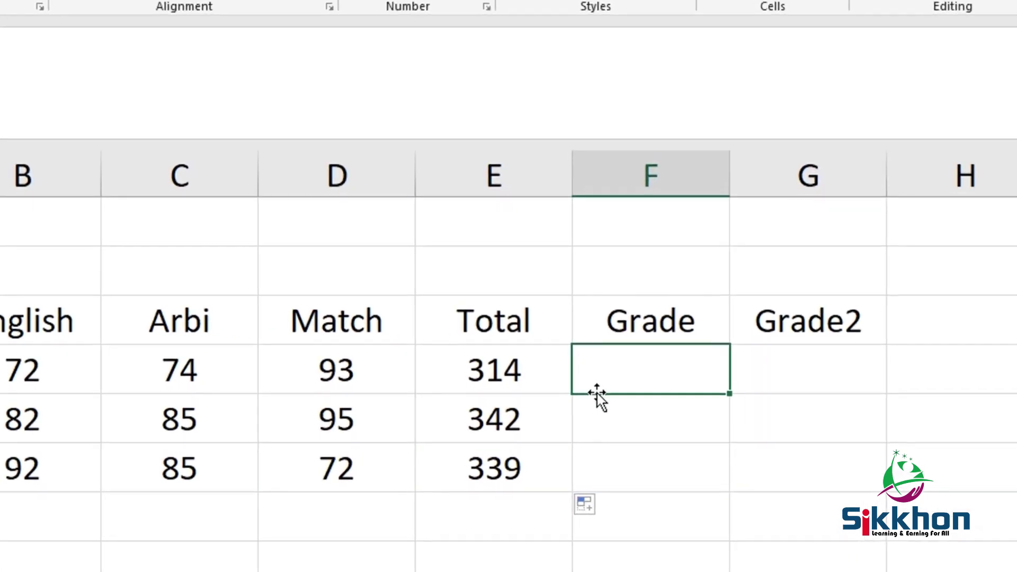
pyautogui.write('=if')
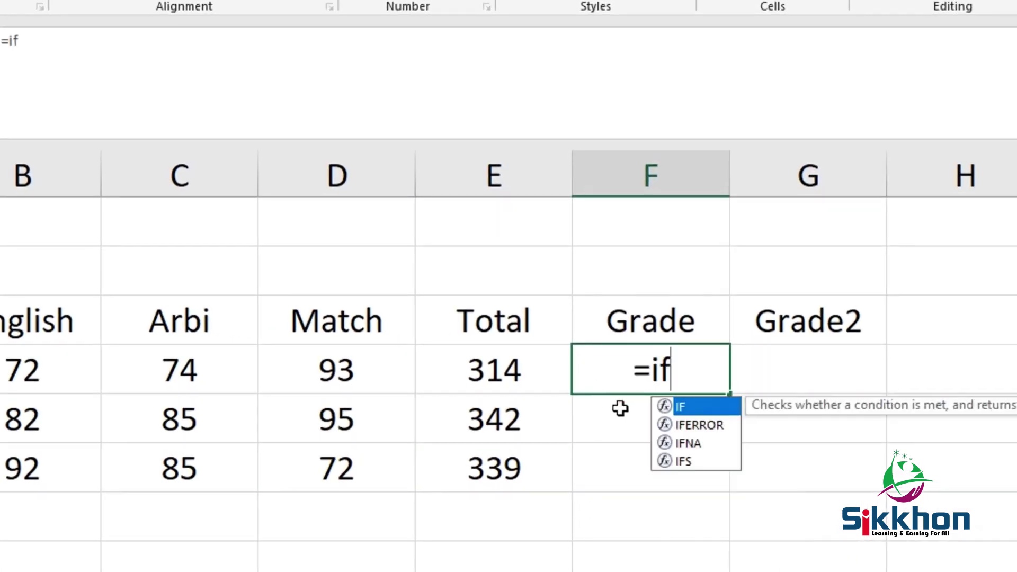
pyautogui.write('(')
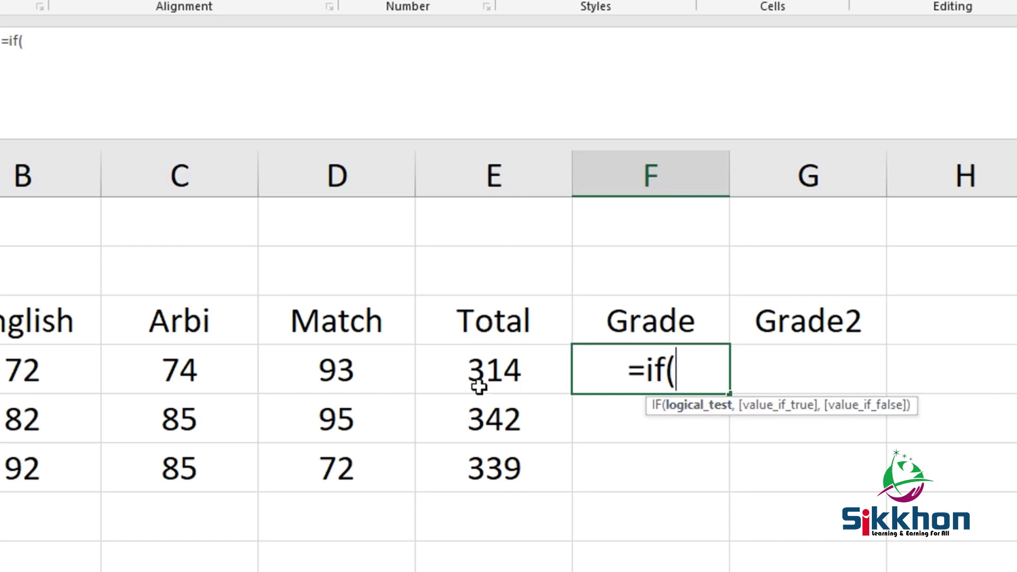
pyautogui.click(494, 376)
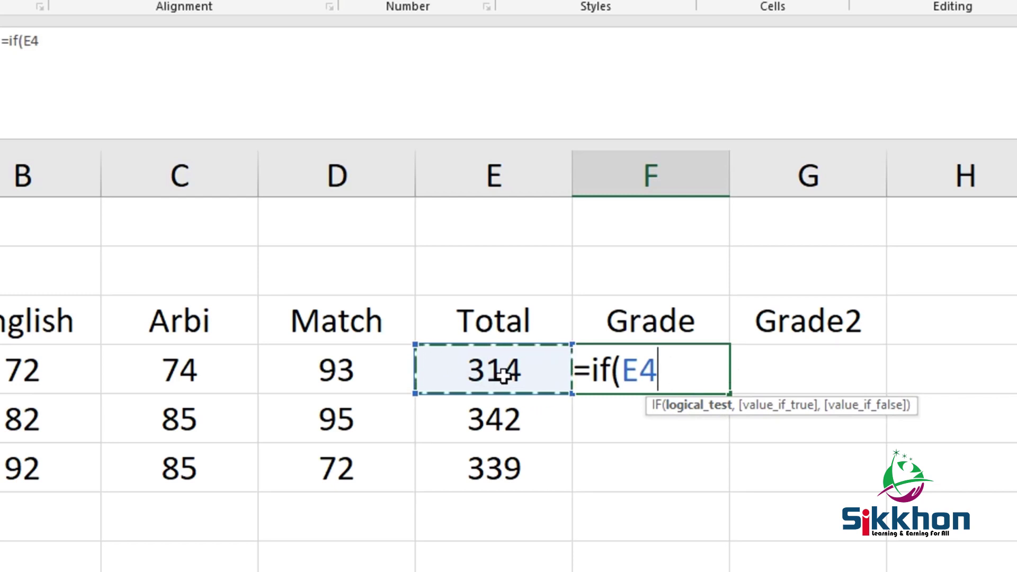
pyautogui.write('>=')
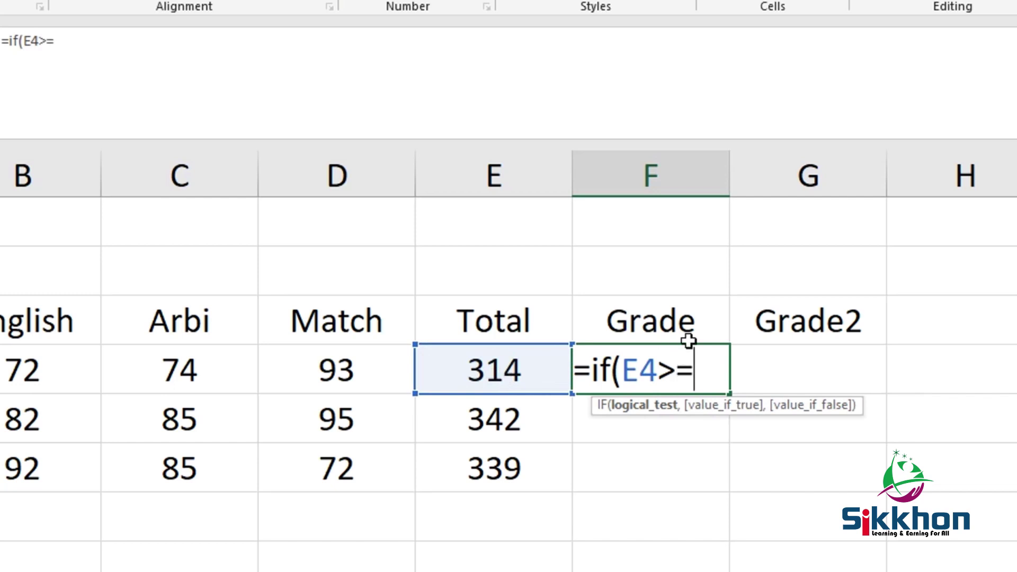
pyautogui.moveTo(678, 371); pyautogui.dragTo(664, 371)
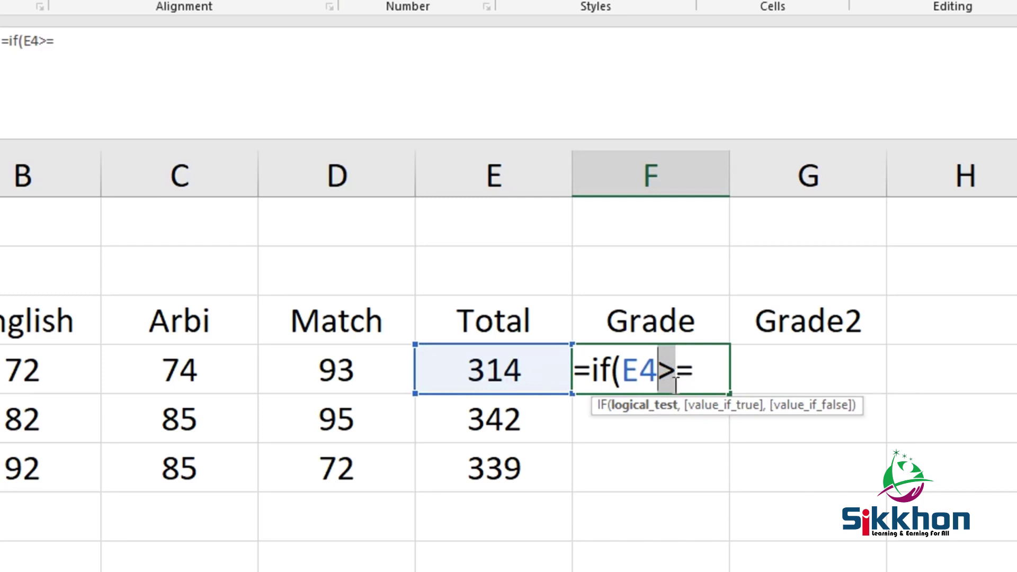
pyautogui.click(697, 370)
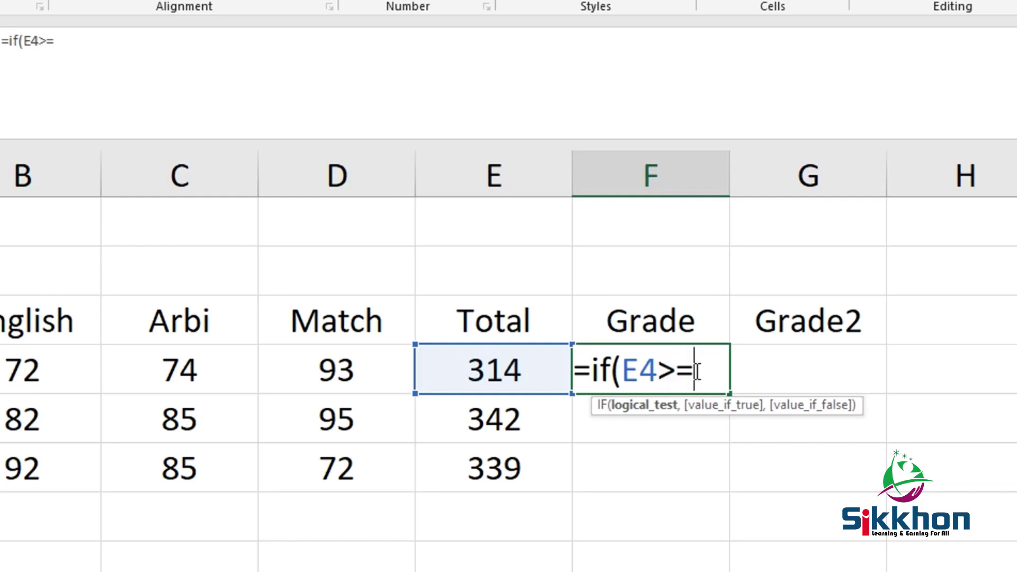
pyautogui.write('300')
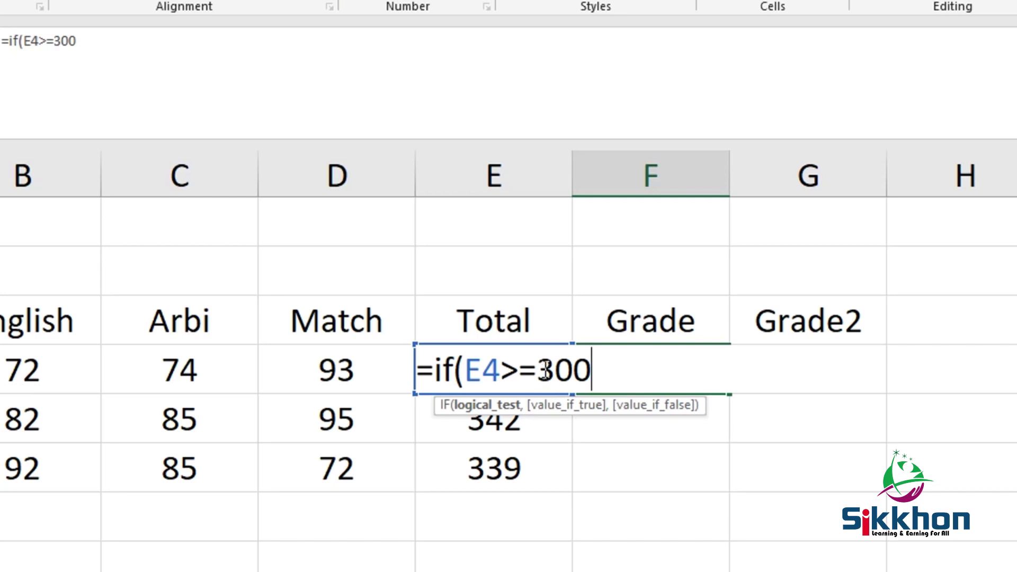
pyautogui.write(',')
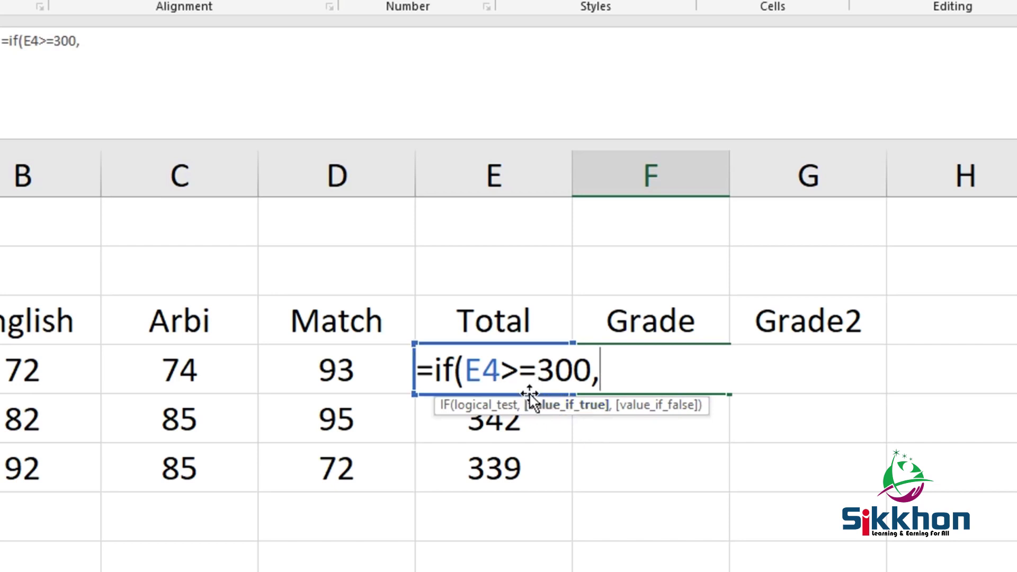
# Step: Complete the IF formula in F4 with "A+" as the true value and "F" as the false value
pyautogui.write('""')
pyautogui.press('Left')
pyautogui.write('A+')
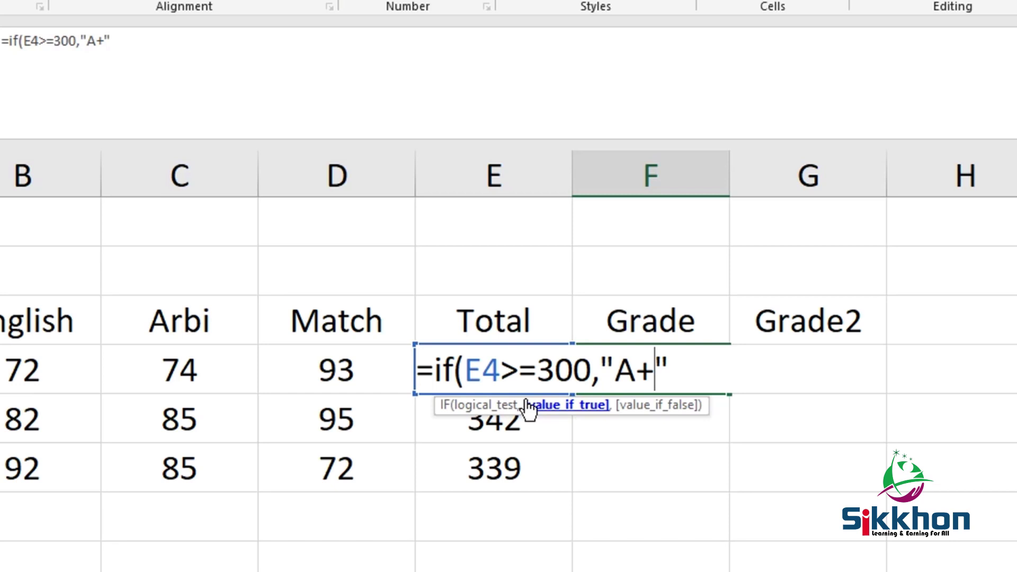
pyautogui.click(680, 371)
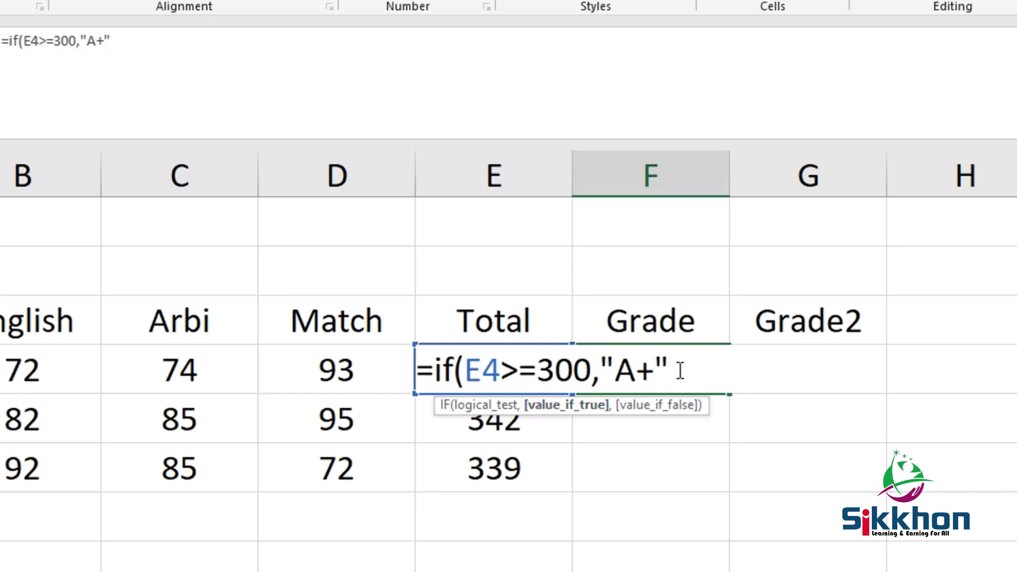
pyautogui.write(',')
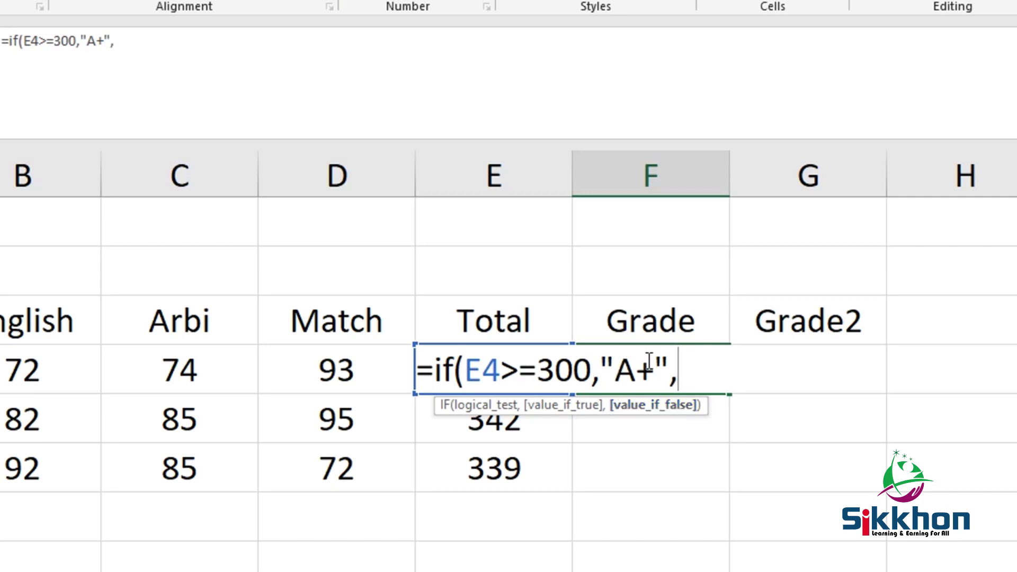
pyautogui.write('""')
pyautogui.press('Left')
pyautogui.write('F')
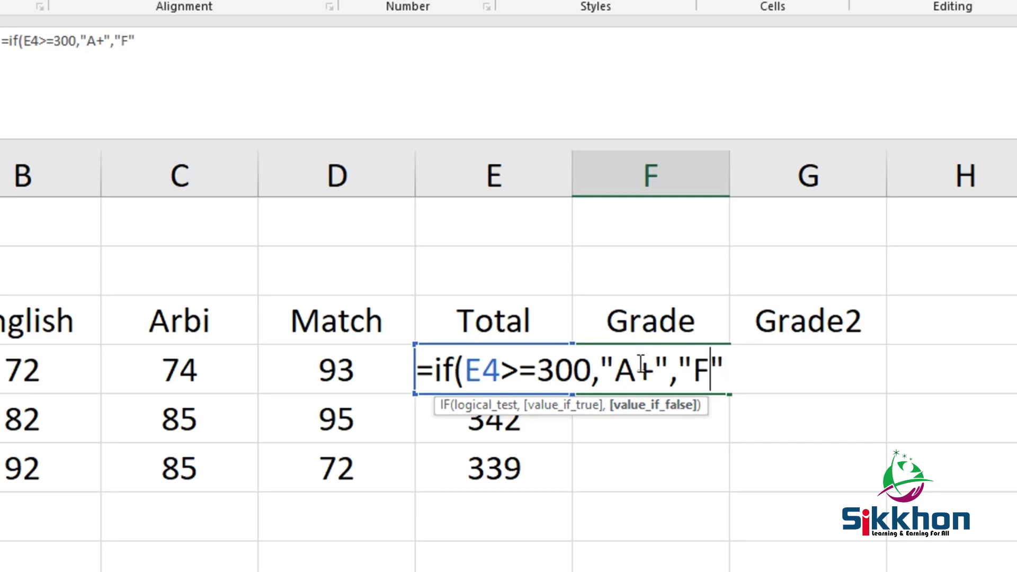
pyautogui.click(727, 369)
pyautogui.write(')')
pyautogui.press('Return')
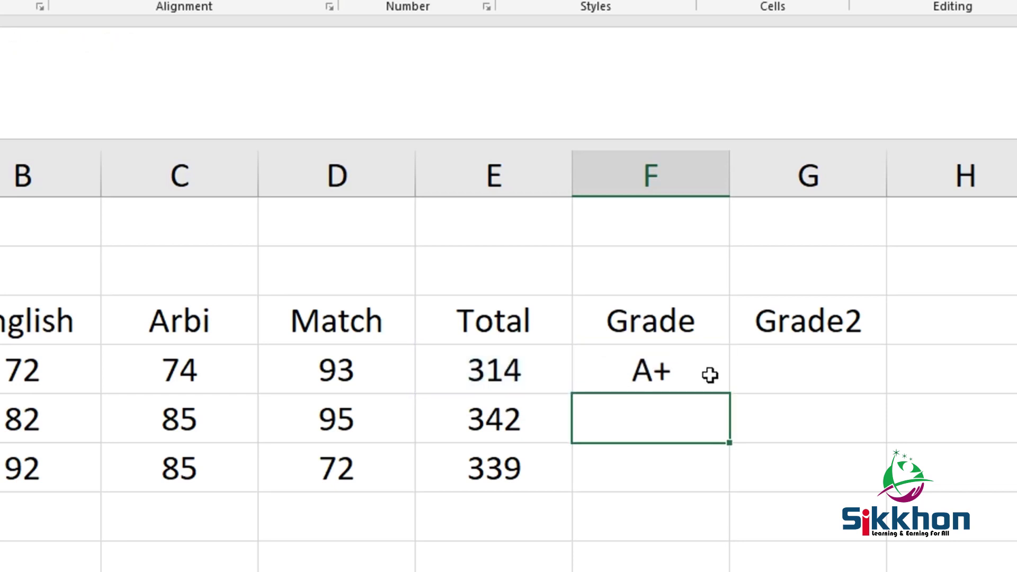
# Step: Set the first student's Match mark in D4 to 50 to test the grade formula
pyautogui.click(522, 371)
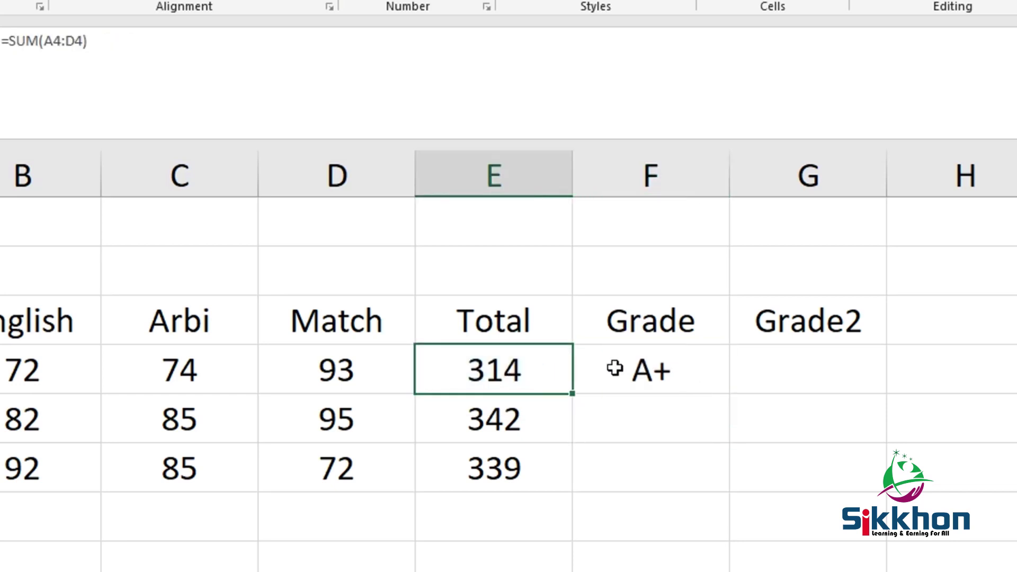
pyautogui.click(652, 373)
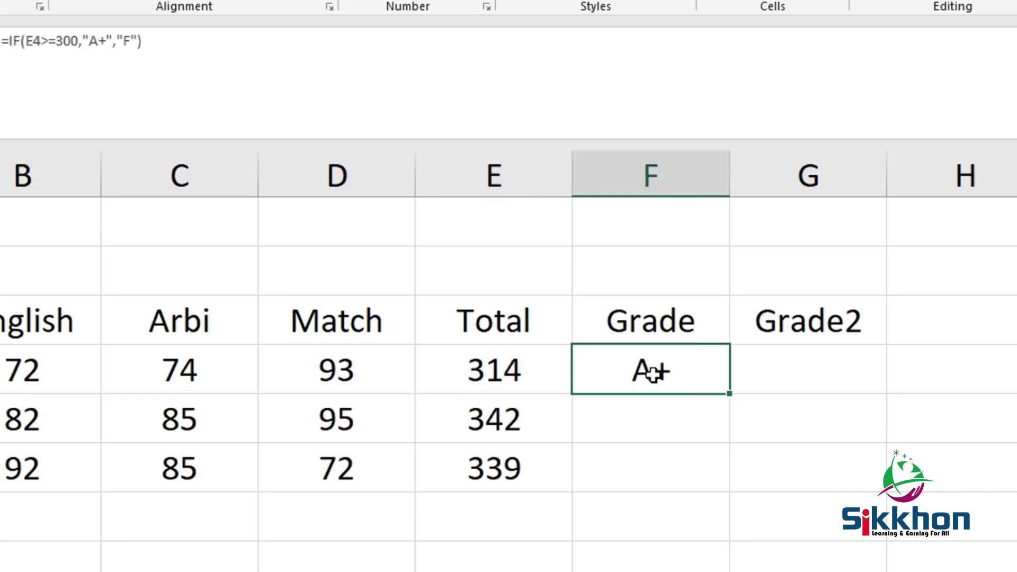
pyautogui.doubleClick(338, 364)
pyautogui.press('BackSpace')
pyautogui.press('BackSpace')
pyautogui.write('50')
pyautogui.press('Return')
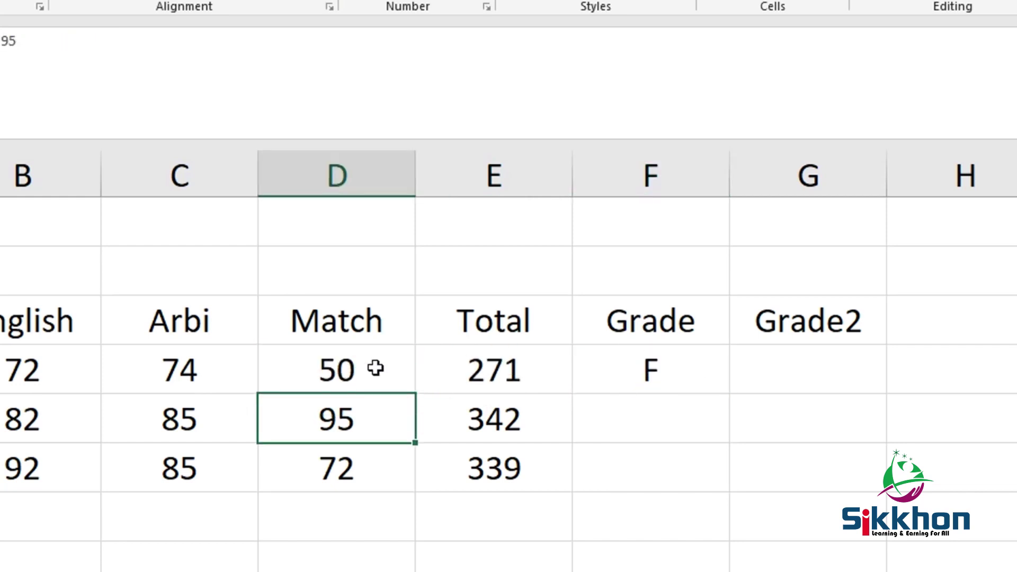
# Step: Reopen the grade formula in F4 for editing and remove its false value "F" with the preceding comma
pyautogui.click(699, 389)
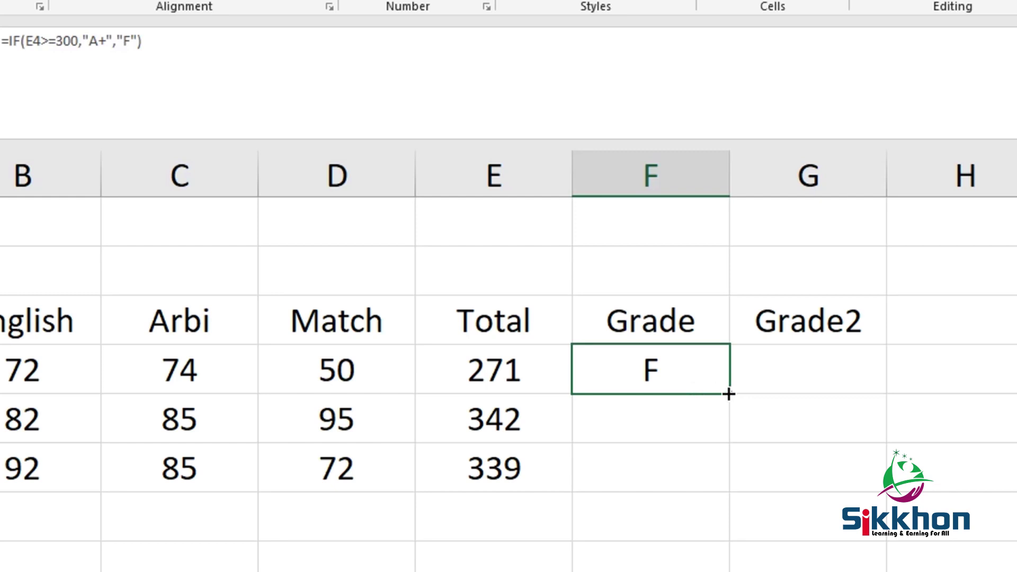
pyautogui.doubleClick(681, 376)
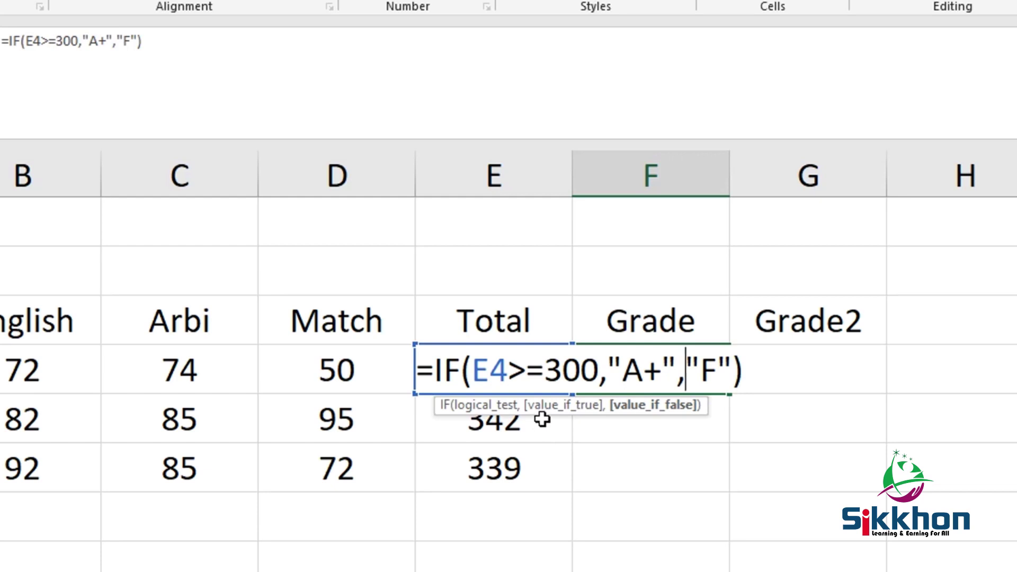
pyautogui.click(684, 368)
pyautogui.moveTo(678, 369); pyautogui.dragTo(730, 374)
pyautogui.press('BackSpace')
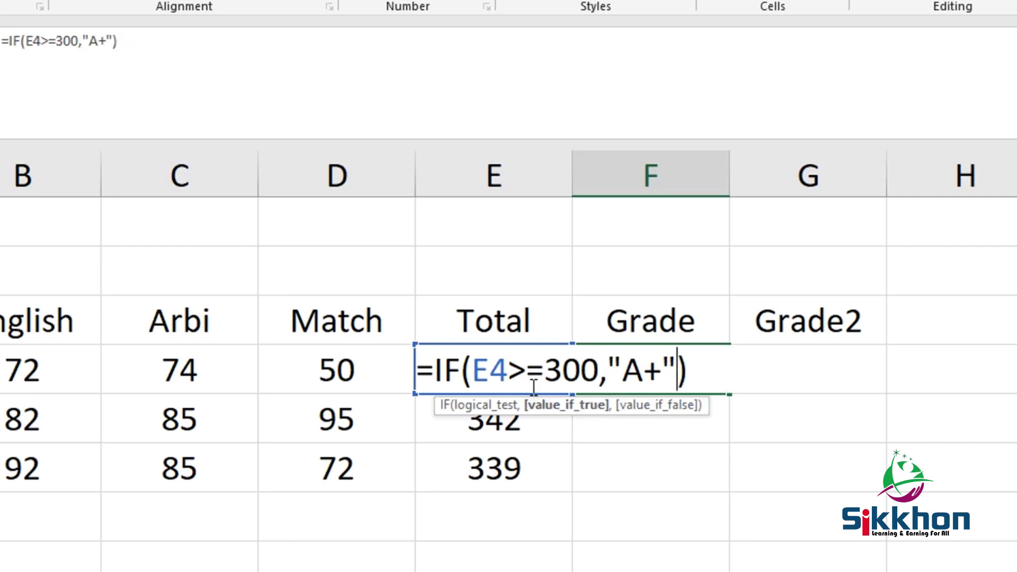
# Step: Nest a second IF as the false value of the formula in F4, reusing the logical test E4>=300
pyautogui.write(',')
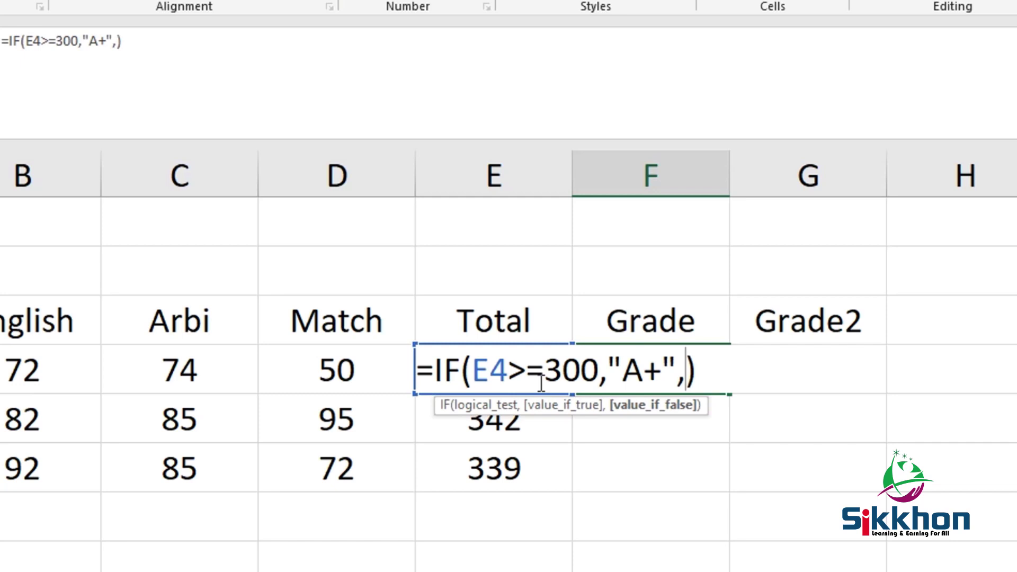
pyautogui.write('if')
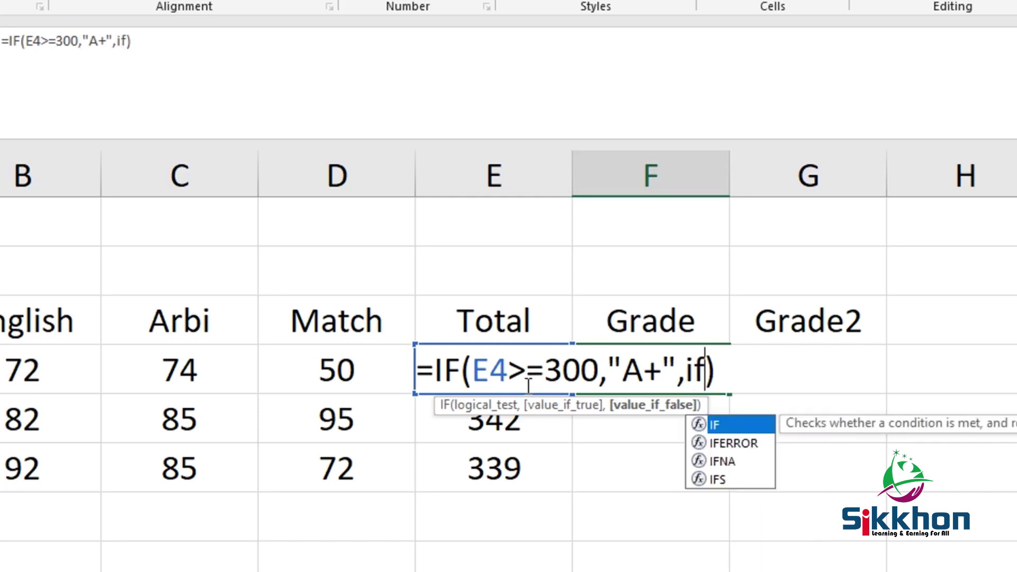
pyautogui.write('(')
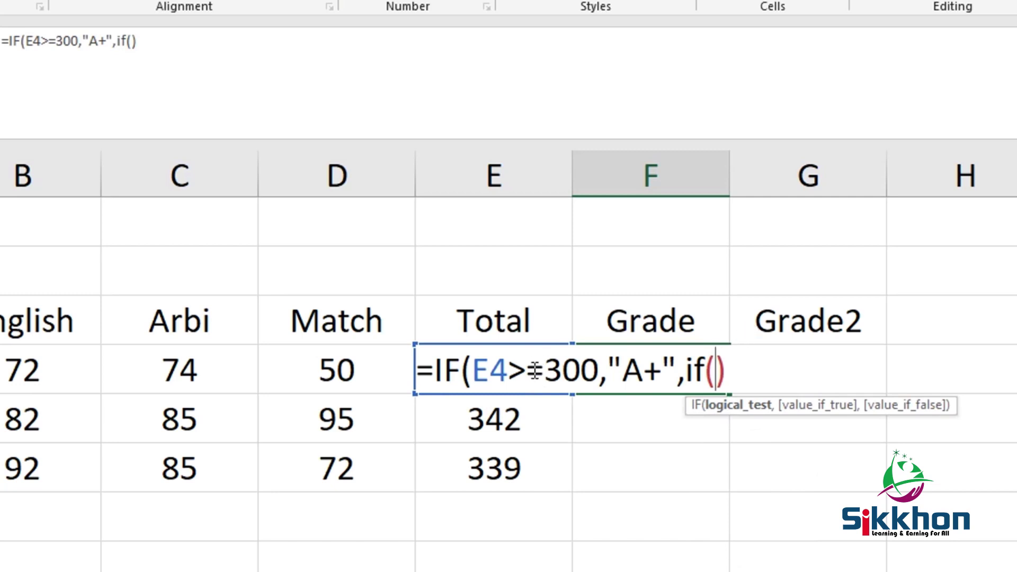
pyautogui.moveTo(473, 372); pyautogui.dragTo(599, 371)
pyautogui.hotkey('ctrl', 'c')
pyautogui.click(722, 371)
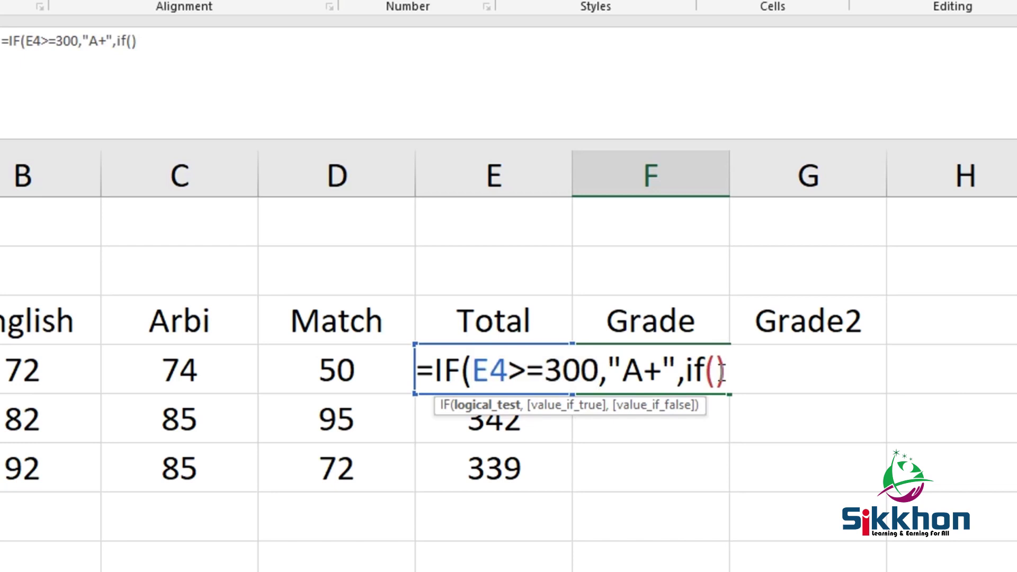
pyautogui.hotkey('ctrl', 'v')
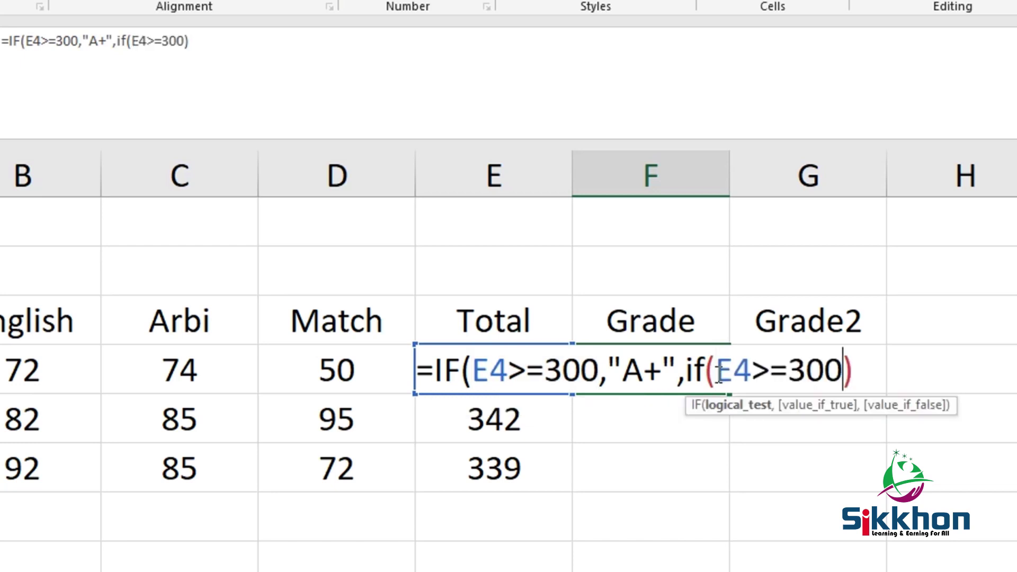
# Step: Give the nested IF the true value "A" and set its threshold to 250
pyautogui.write(',')
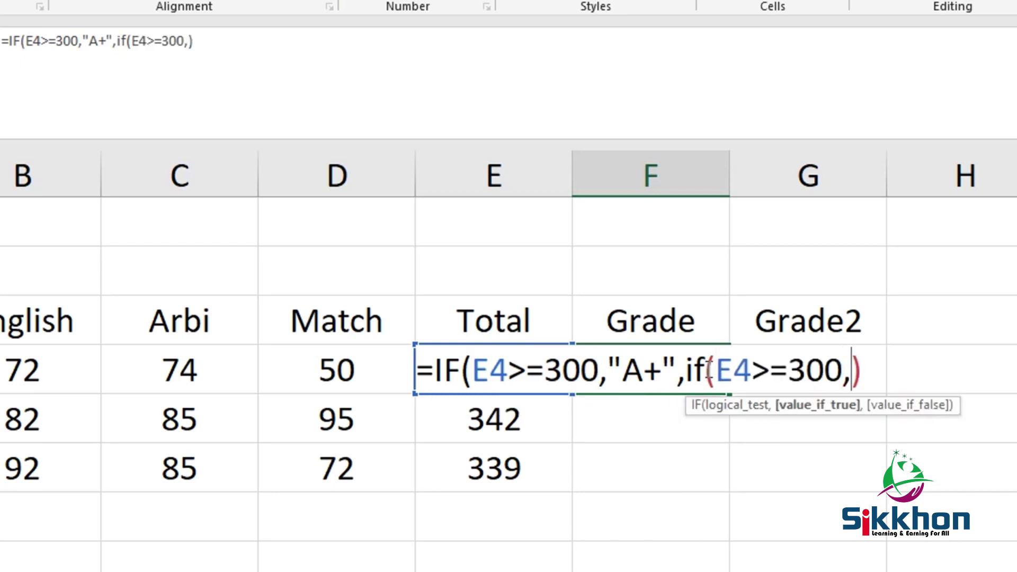
pyautogui.write('""')
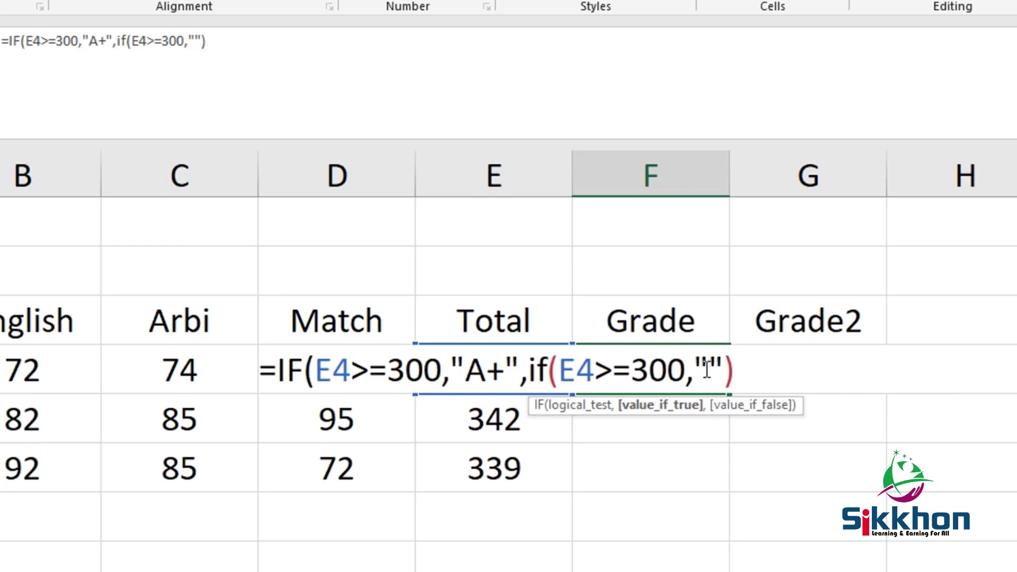
pyautogui.write('A')
pyautogui.doubleClick(662, 367)
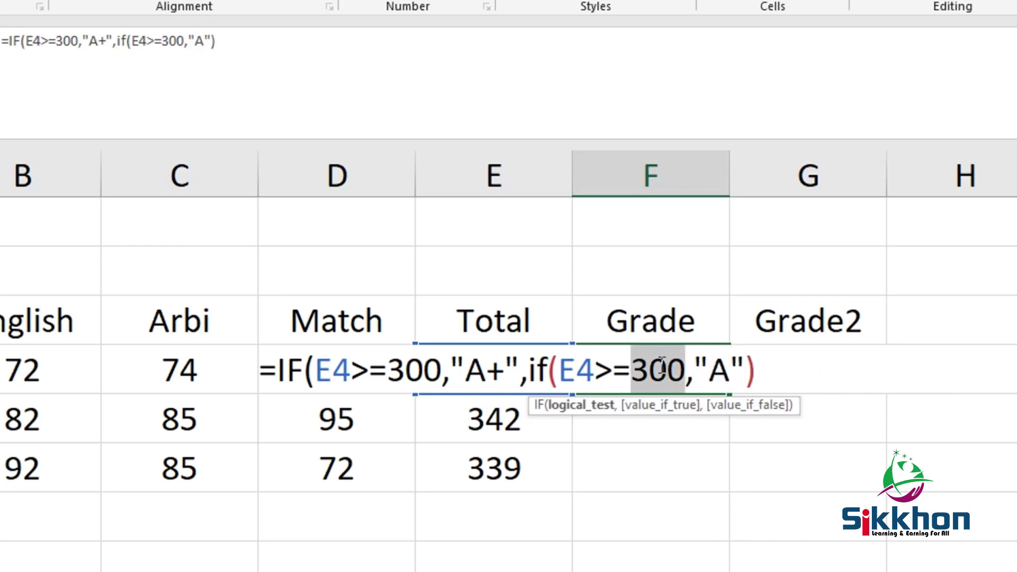
pyautogui.write('250')
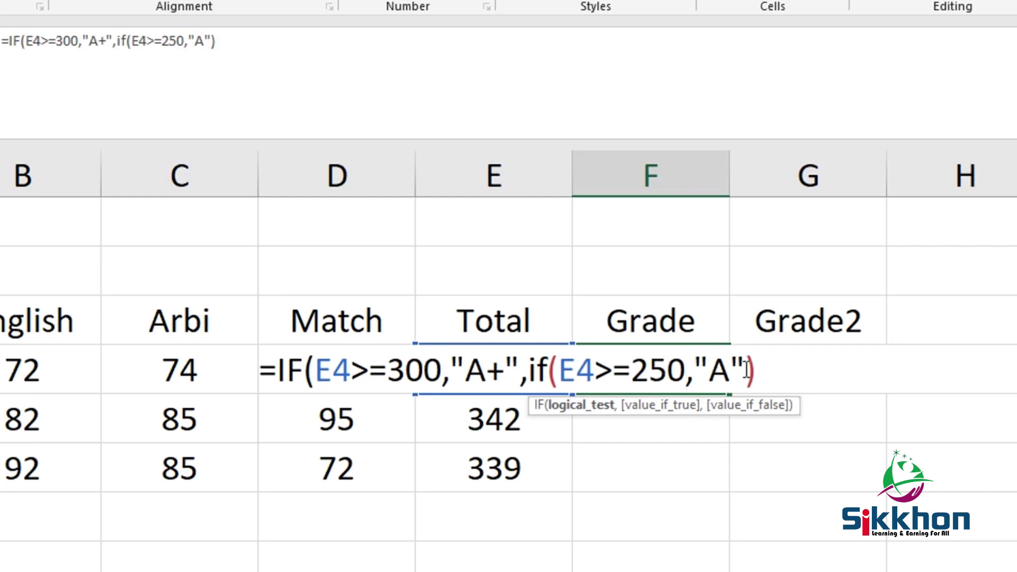
# Step: Insert a copy of the nested if(E4>=250,"A" as its own false value to form a third IF level
pyautogui.click(747, 370)
pyautogui.write(',')
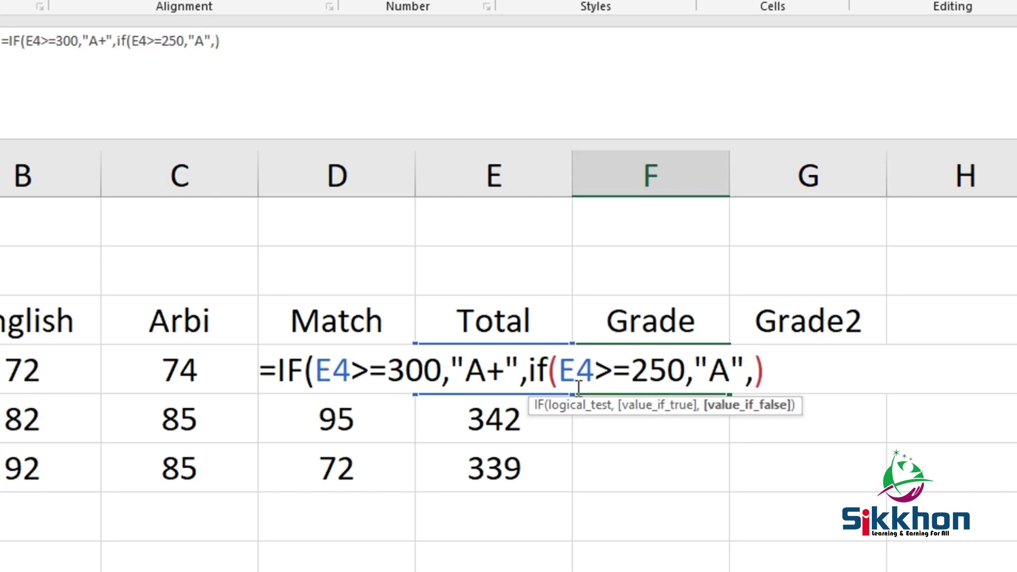
pyautogui.moveTo(529, 374); pyautogui.dragTo(750, 374)
pyautogui.hotkey('ctrl', 'c')
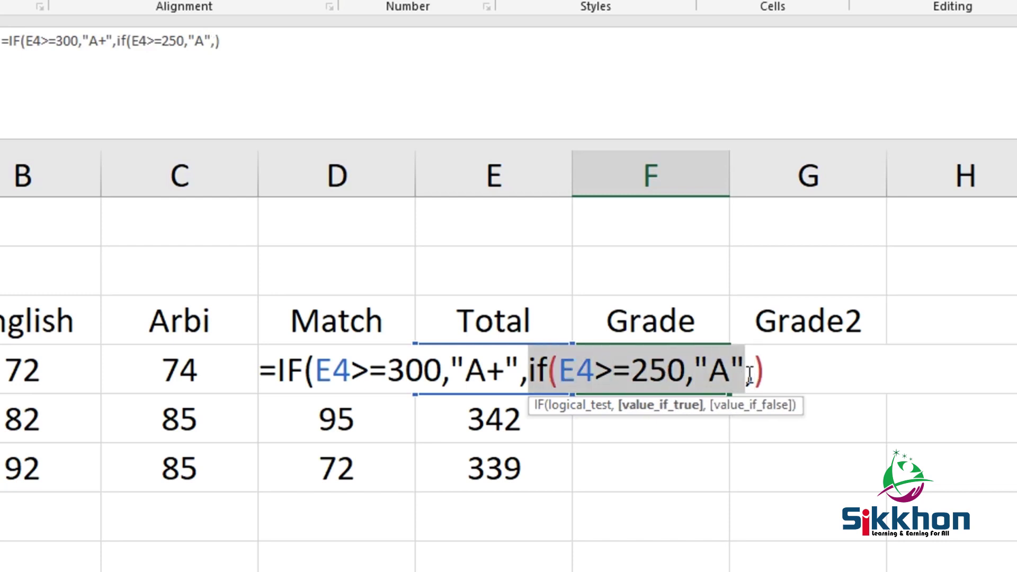
pyautogui.click(754, 371)
pyautogui.hotkey('ctrl', 'v')
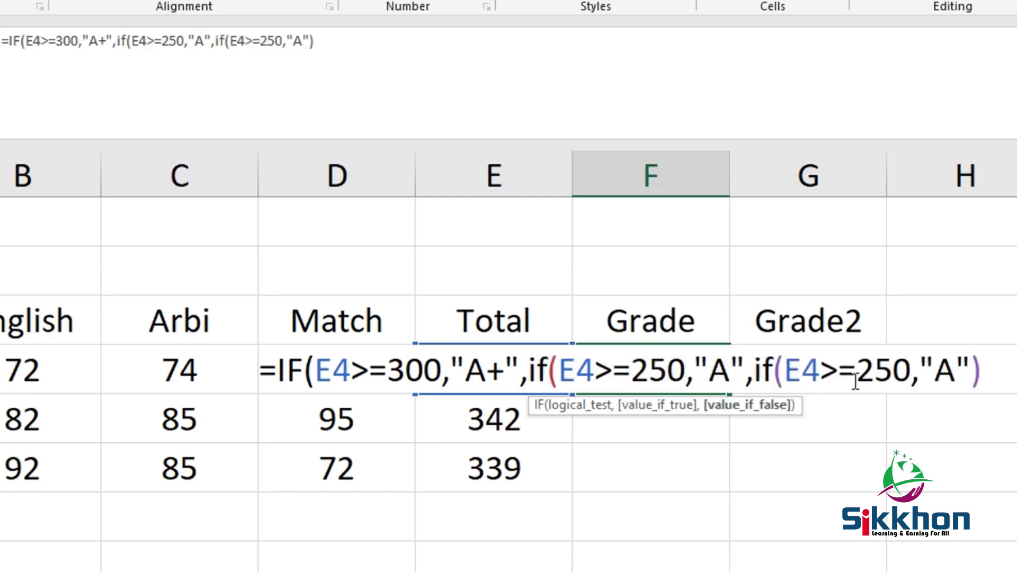
# Step: Set the third IF's threshold to 200 and its true value to "A-"
pyautogui.doubleClick(891, 365)
pyautogui.write('200')
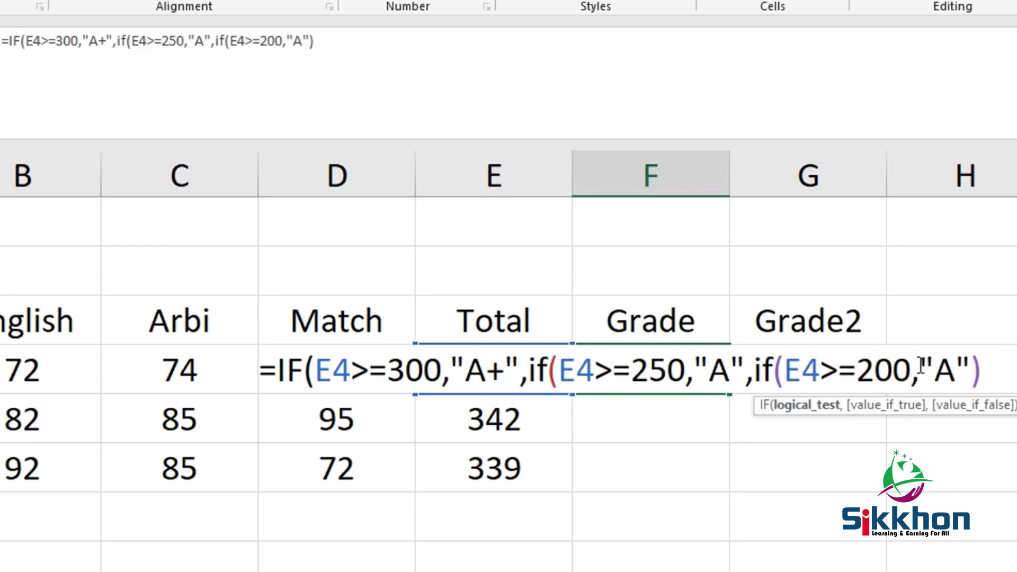
pyautogui.click(959, 372)
pyautogui.write('-')
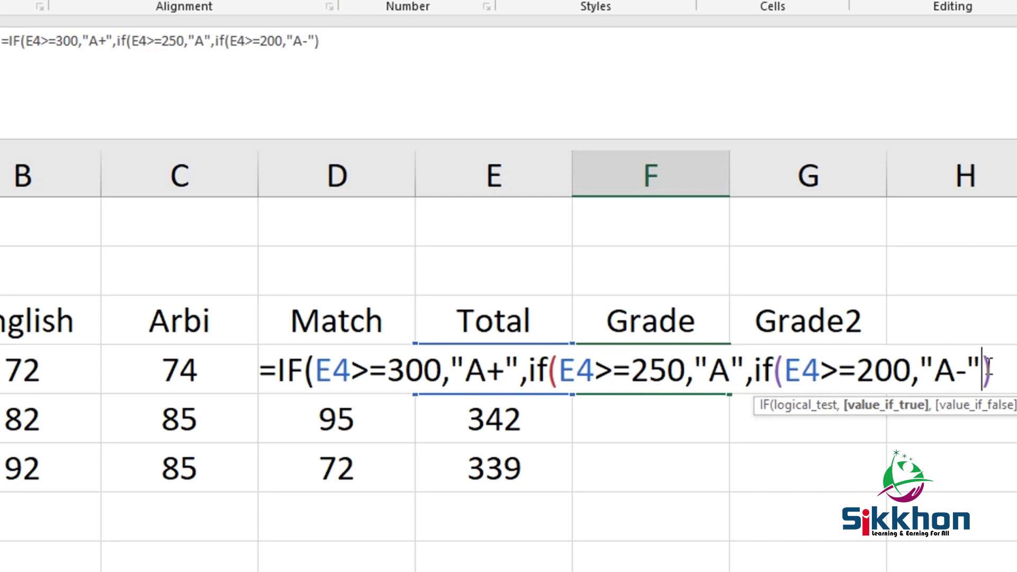
# Step: Close all the parentheses of the nested IF formula in F4 and fill it down the Grade column to F6
pyautogui.write('))')
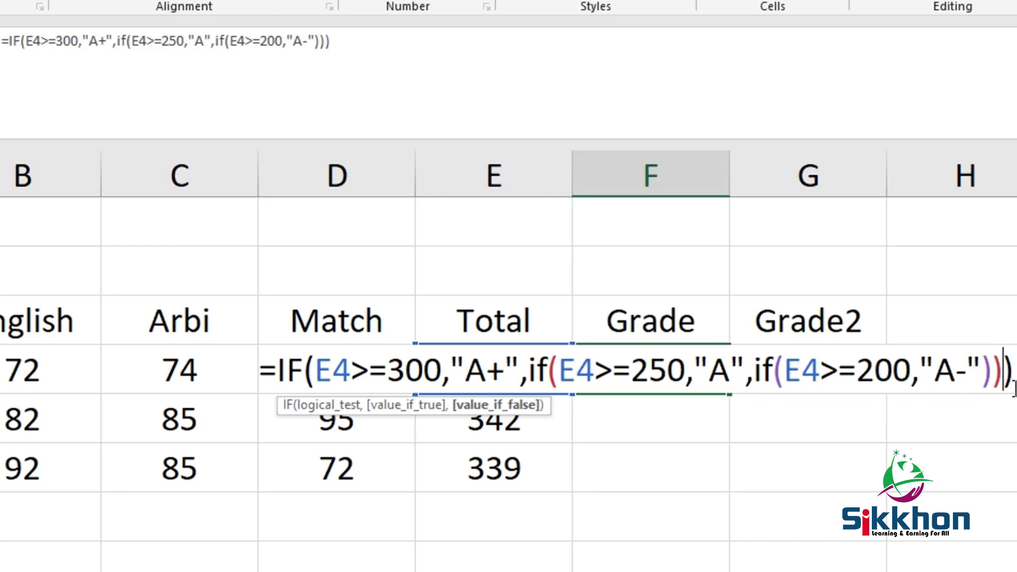
pyautogui.press('Return')
pyautogui.click(680, 379)
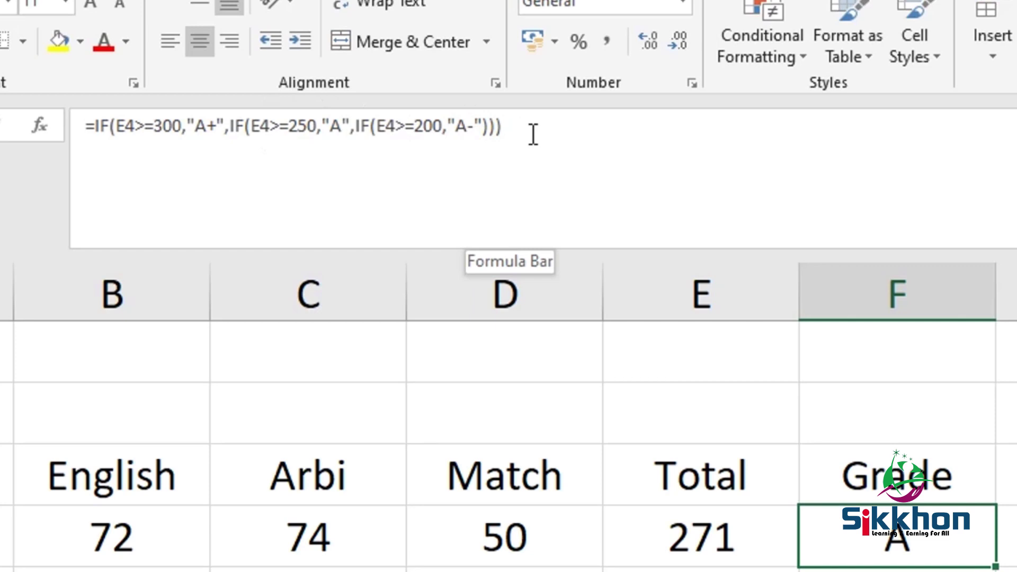
pyautogui.moveTo(995, 567); pyautogui.dragTo(744, 515)
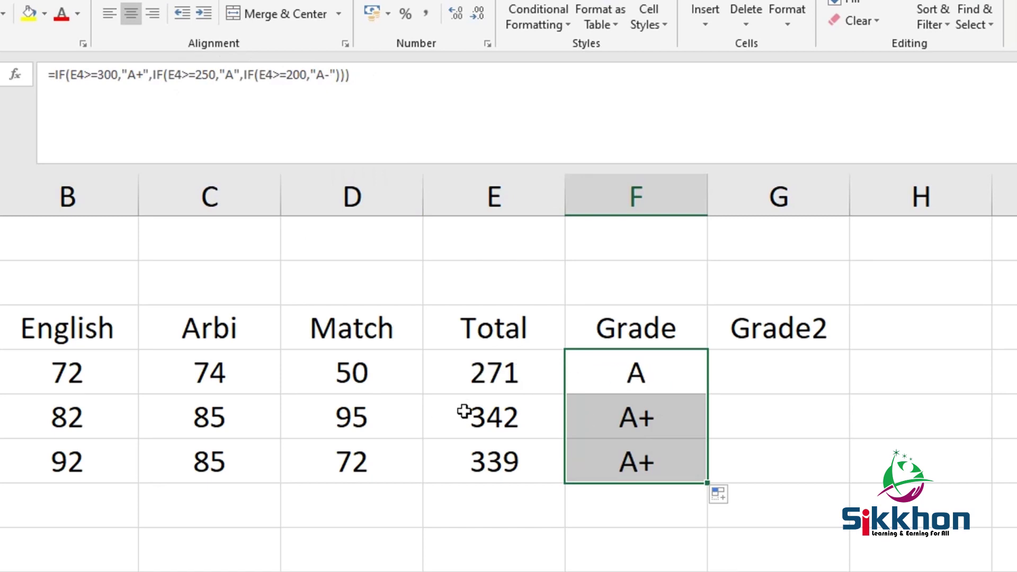
# Step: Set the third student's Arbi mark in C6 to 40 and English mark in B6 to 35 to test the grades
pyautogui.click(198, 458)
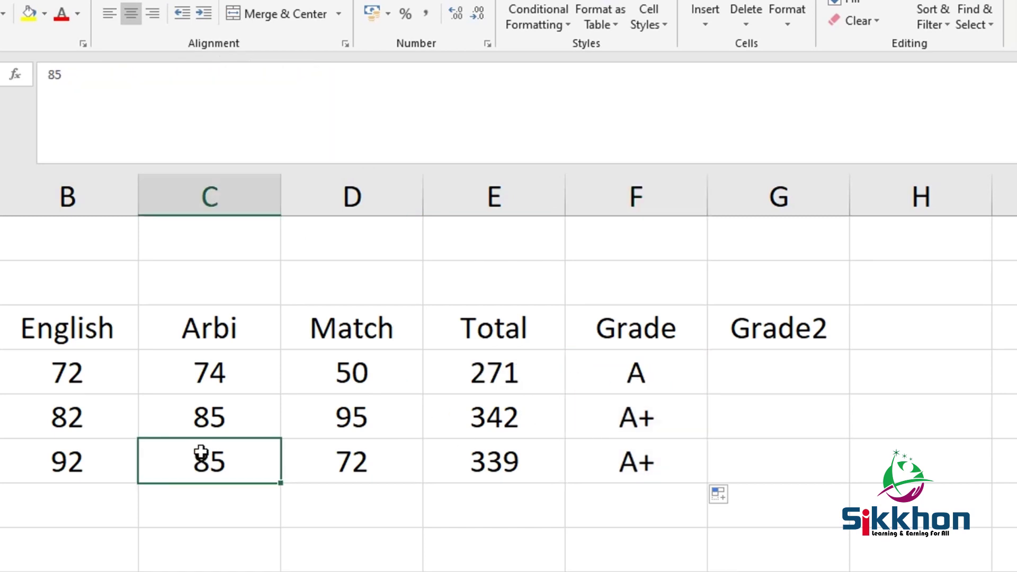
pyautogui.write('40')
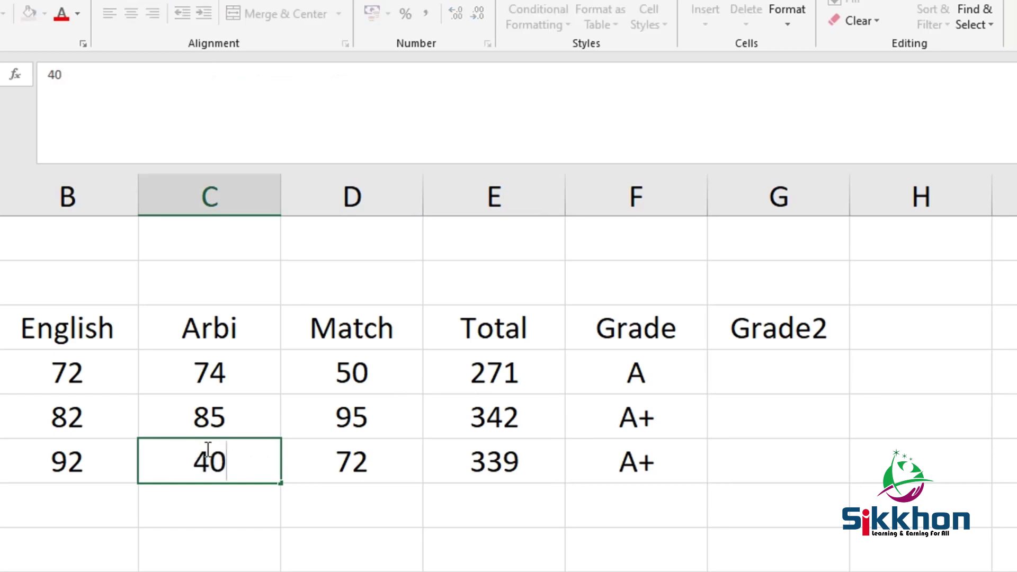
pyautogui.press('Return')
pyautogui.click(61, 459)
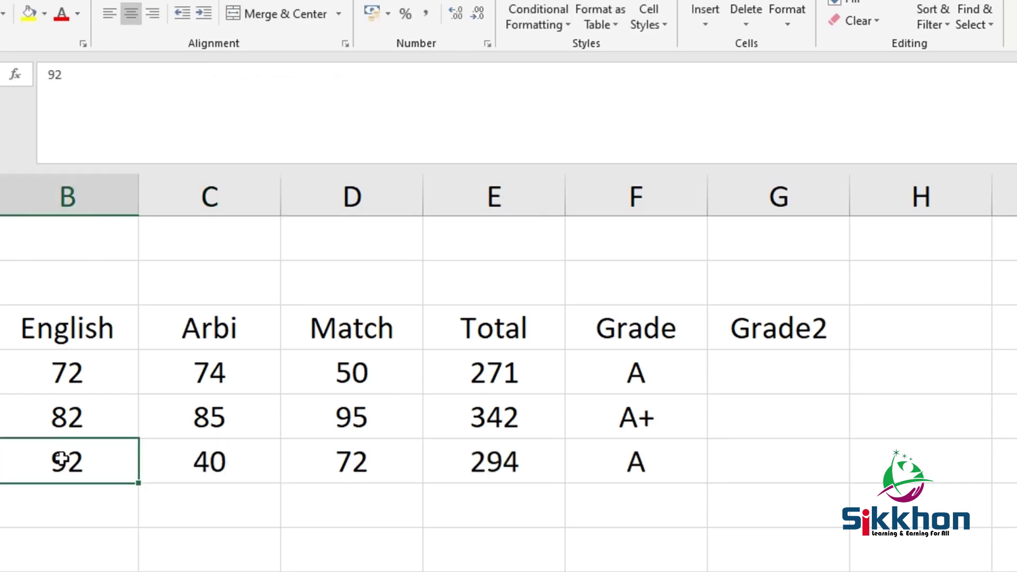
pyautogui.write('35')
pyautogui.press('Return')
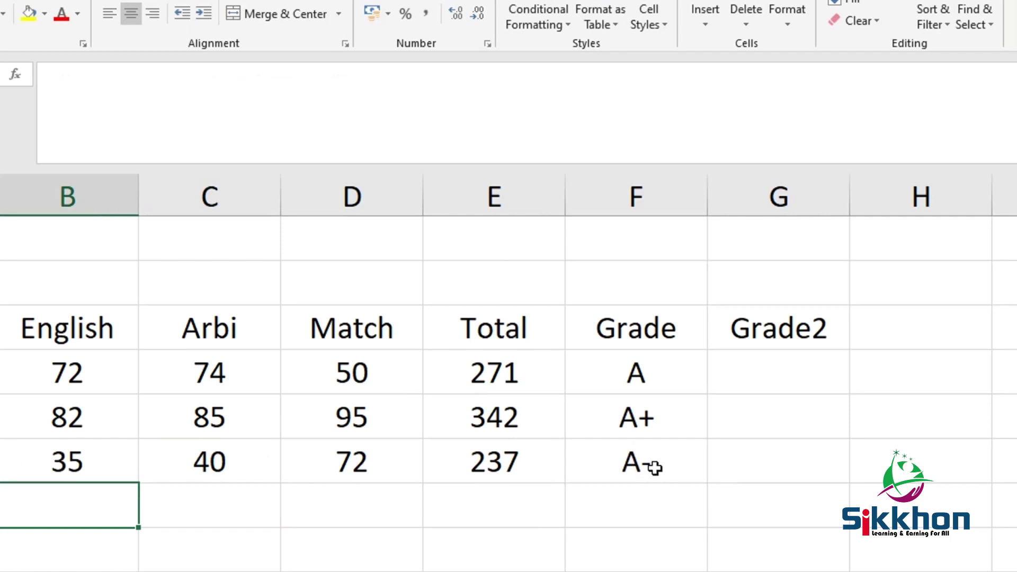
# Step: Widen the Grade2 column G slightly
pyautogui.hscroll(1, 508, 371)
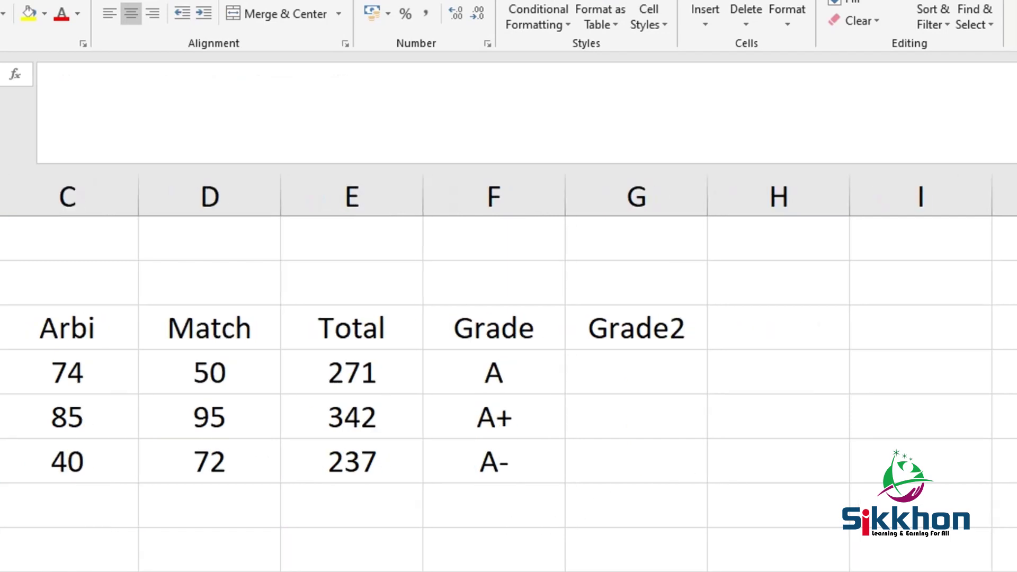
pyautogui.click(643, 360)
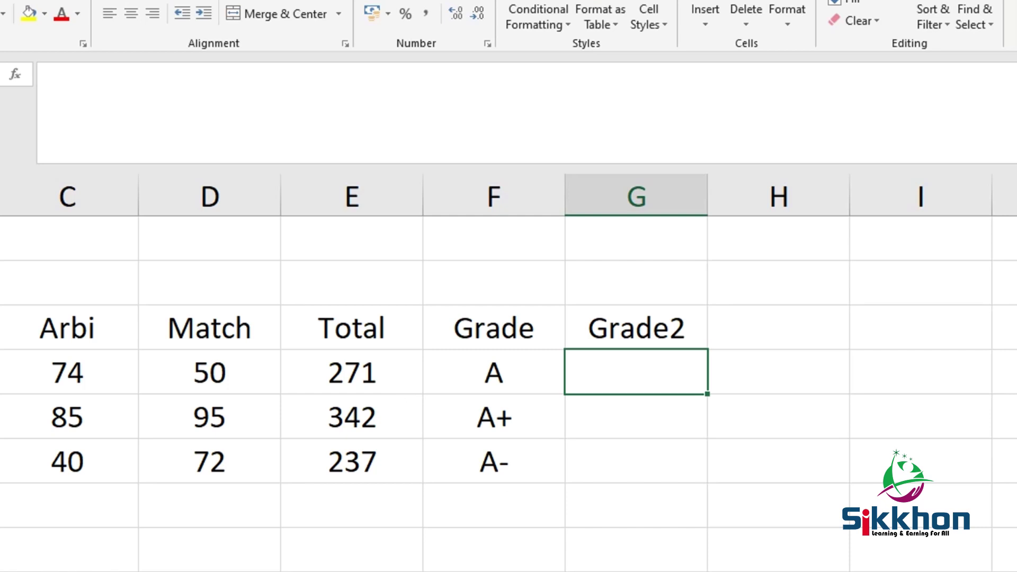
pyautogui.hscroll(-1, 410, 391)
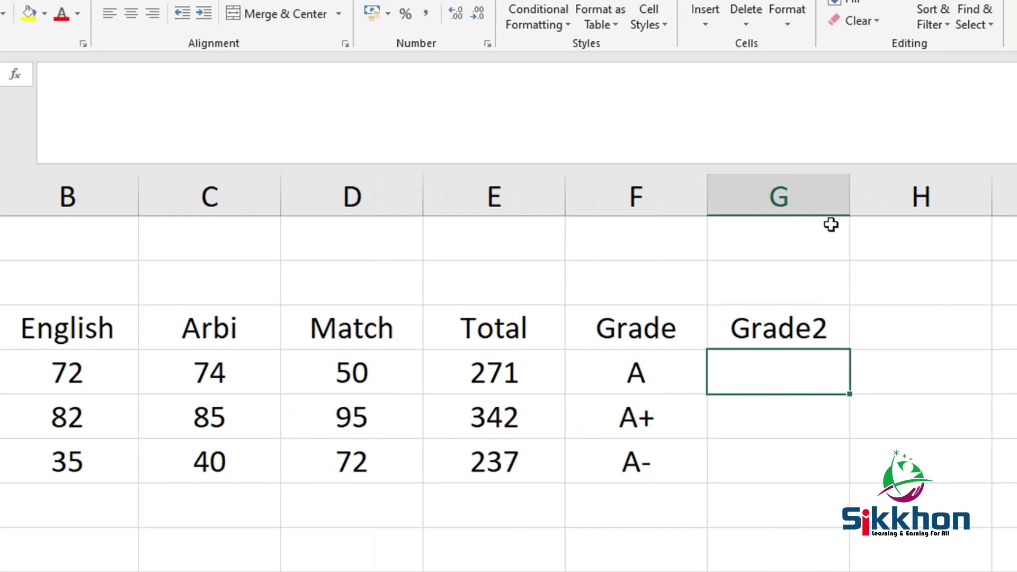
pyautogui.moveTo(850, 200); pyautogui.dragTo(901, 212)
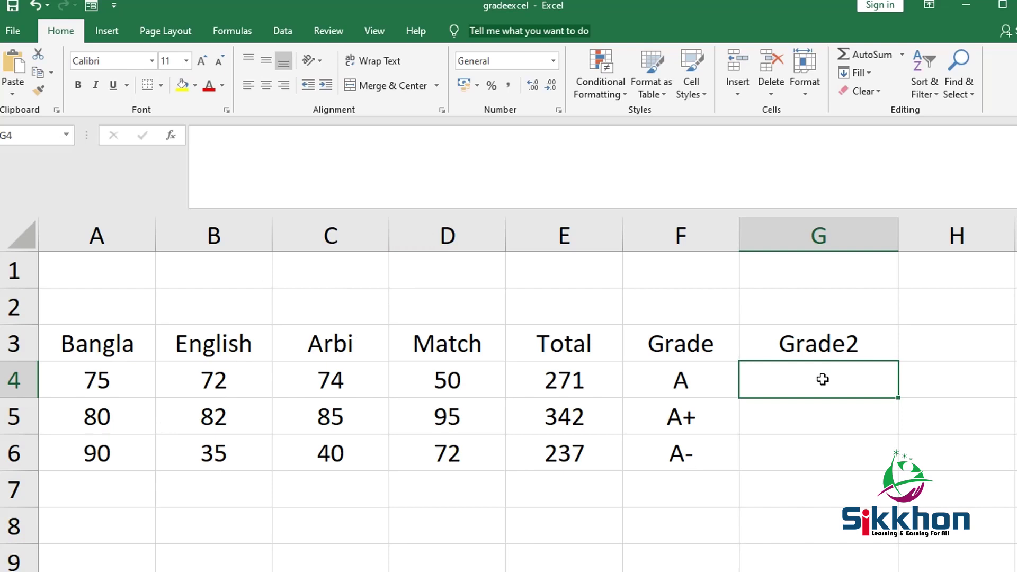
pyautogui.click(699, 377)
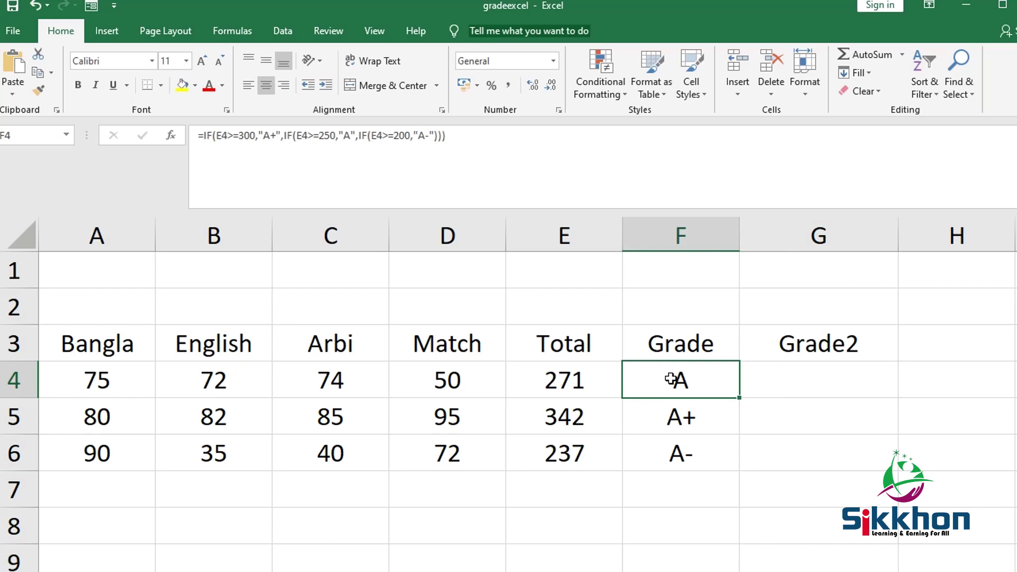
pyautogui.click(560, 385)
pyautogui.click(695, 380)
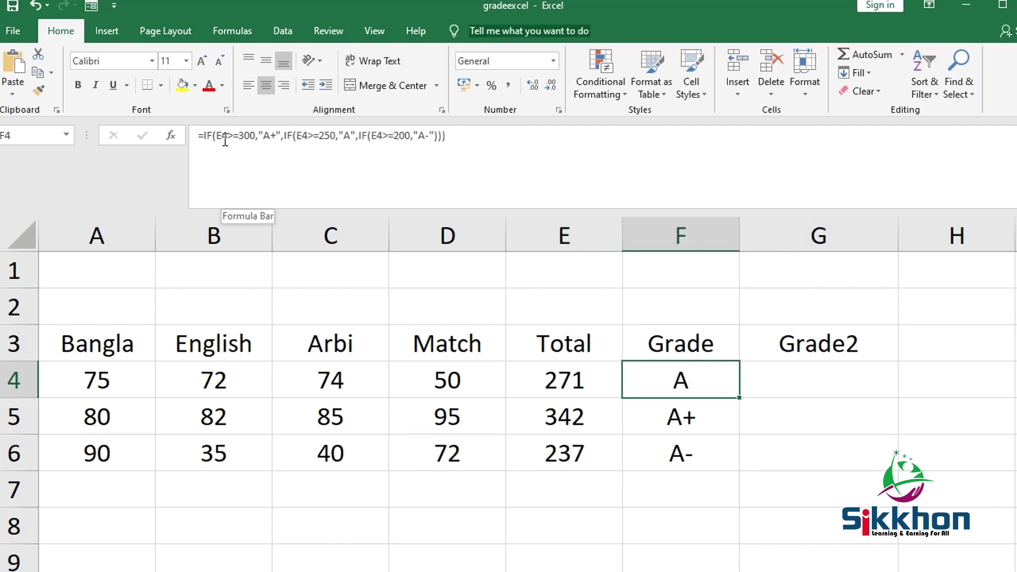
# Step: Start a formula in Grade2 cell G4 with an IF whose logical test is an AND function
pyautogui.click(779, 375)
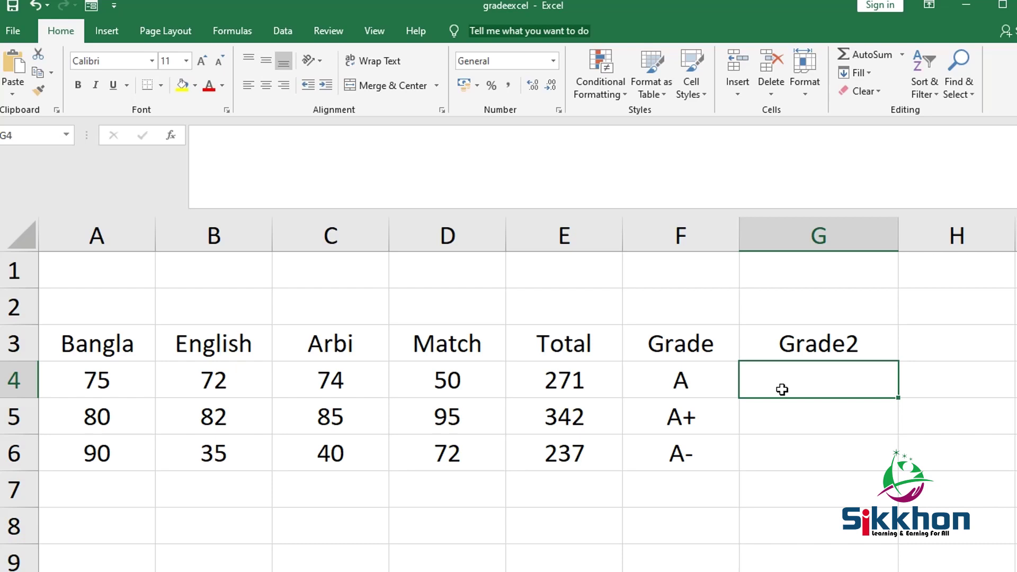
pyautogui.hscroll(1, 784, 392)
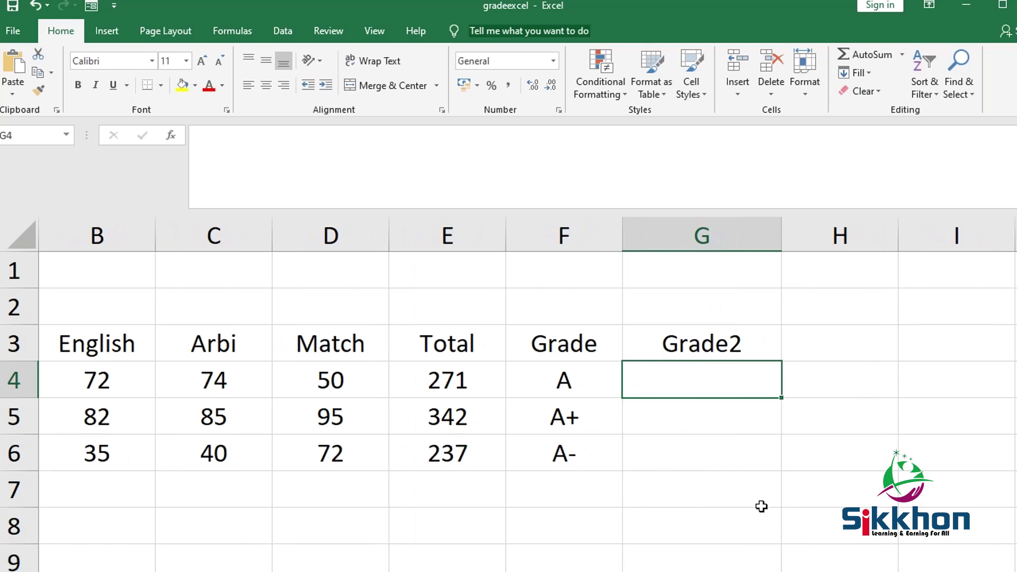
pyautogui.write('i')
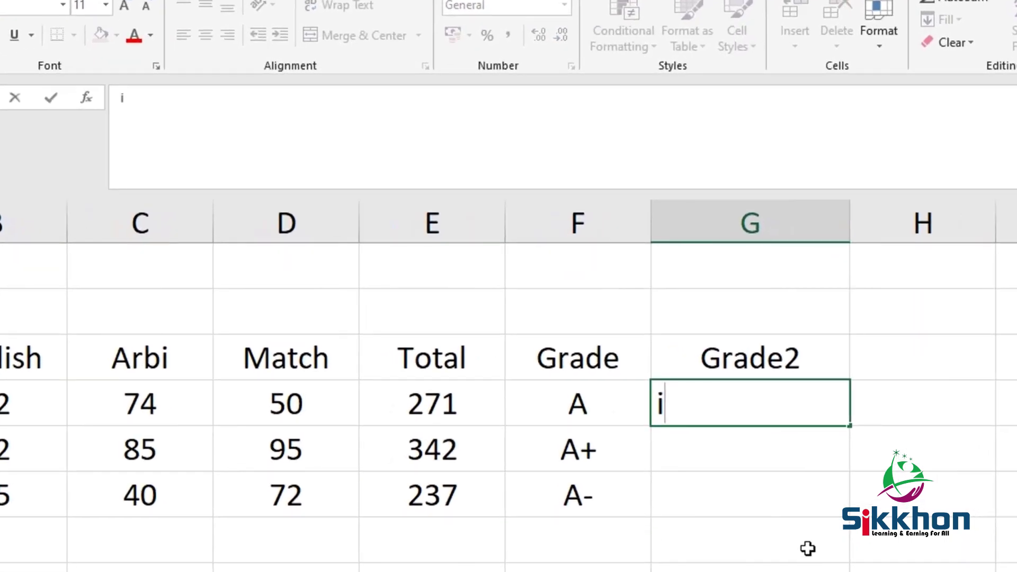
pyautogui.press('BackSpace')
pyautogui.write('=')
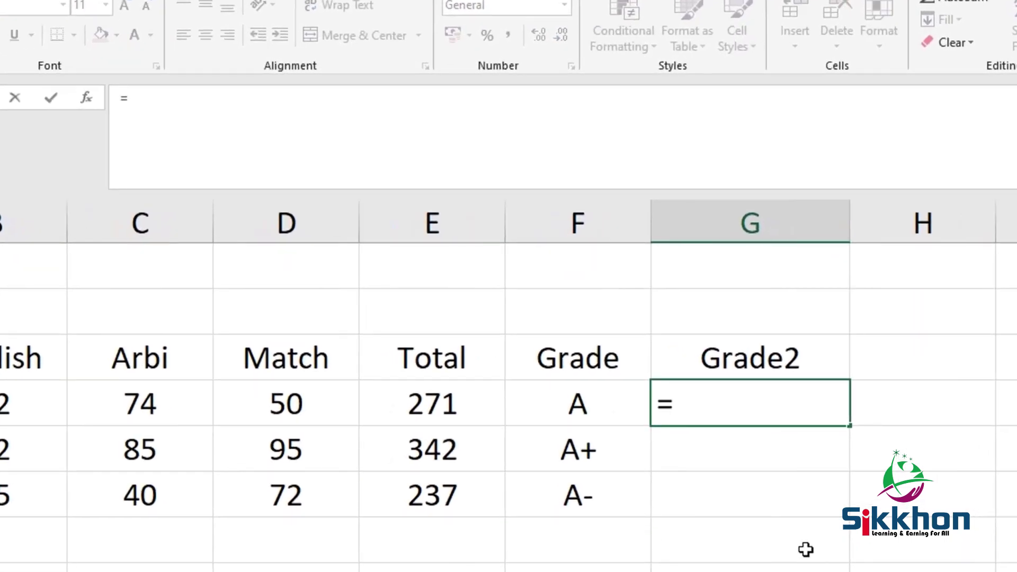
pyautogui.write('if')
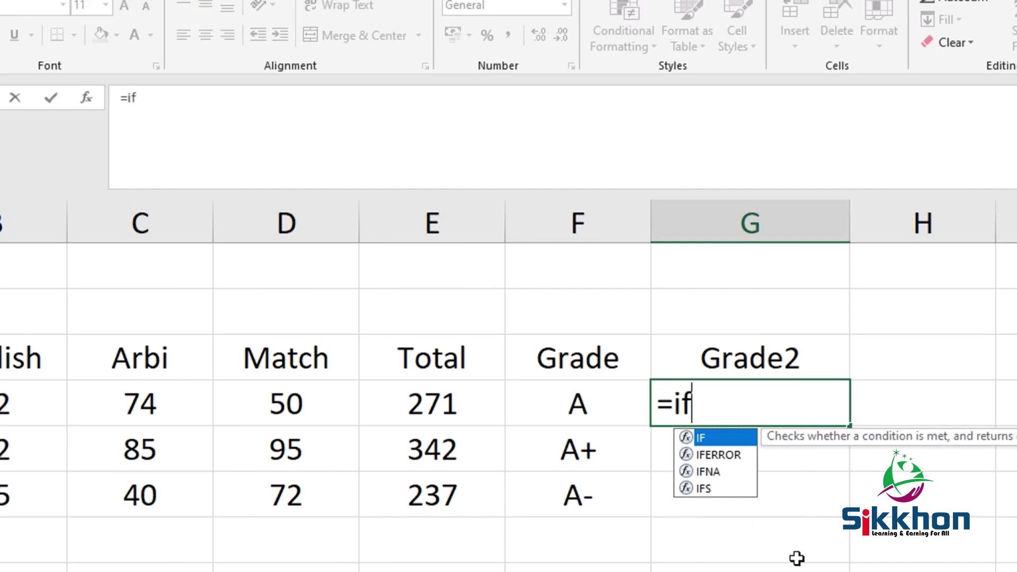
pyautogui.write('(')
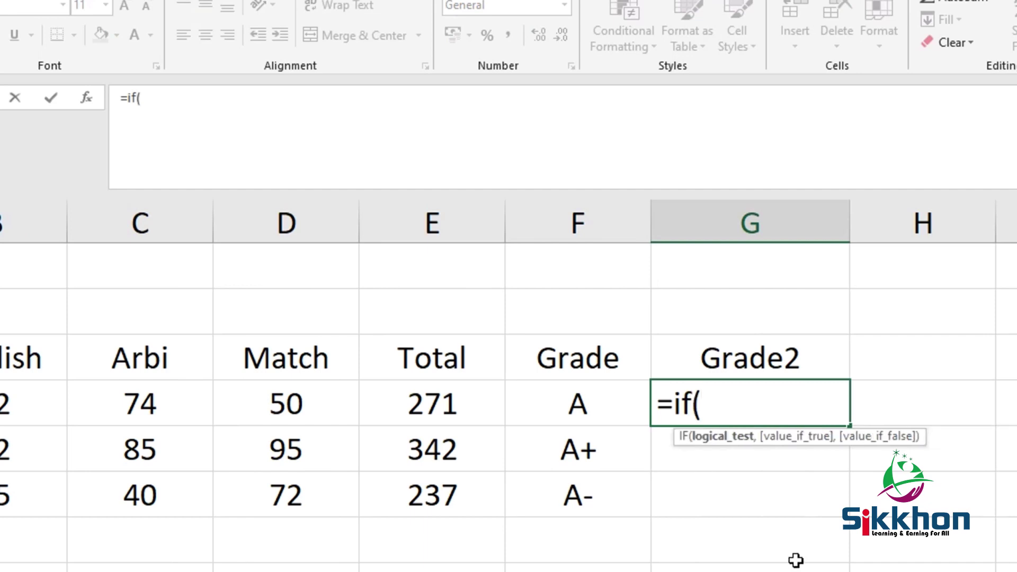
pyautogui.write('AND')
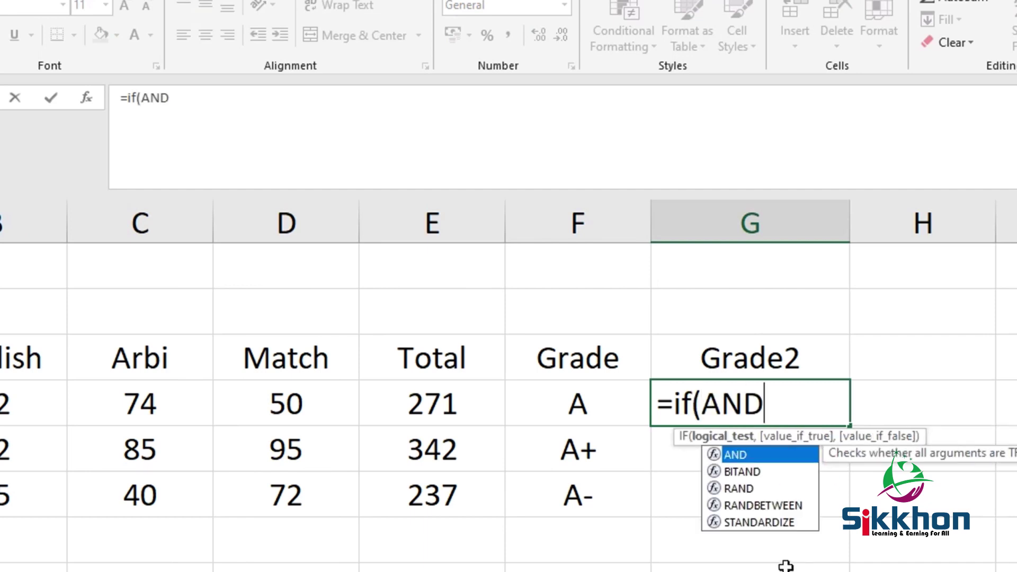
pyautogui.doubleClick(782, 452)
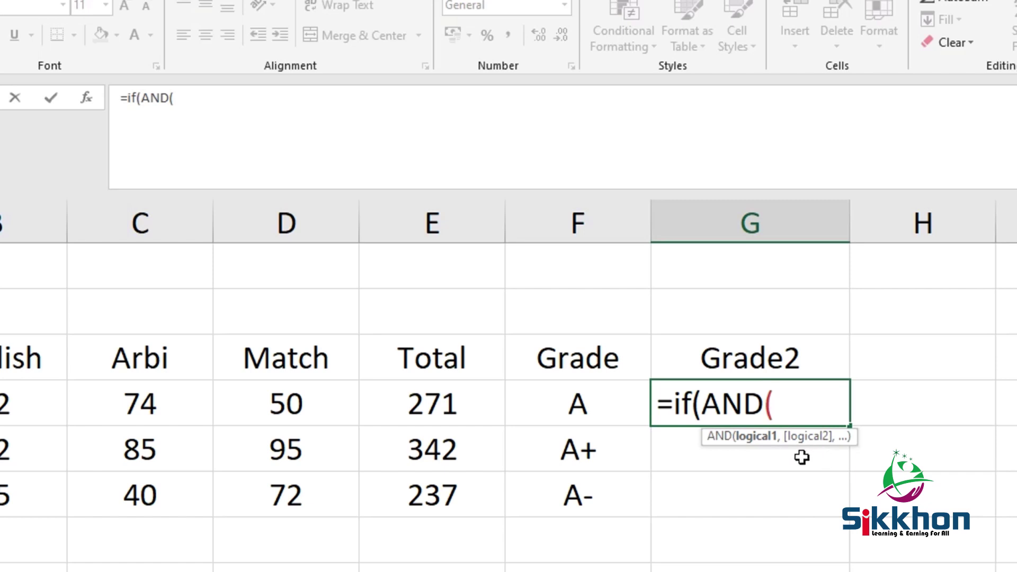
# Step: Enter B4>=80 as the first condition of the AND function, followed by a comma
pyautogui.click(3, 404)
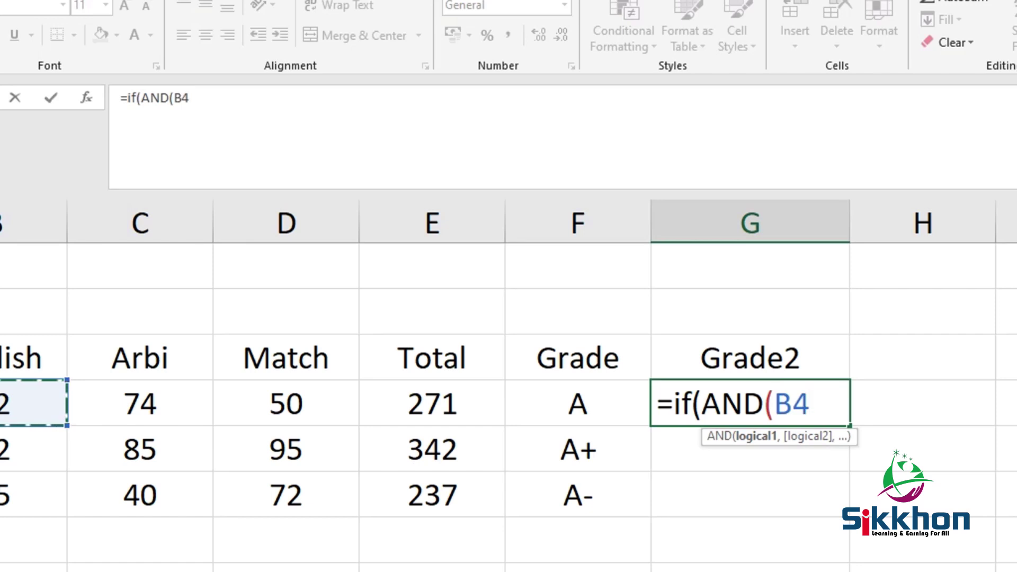
pyautogui.click(812, 400)
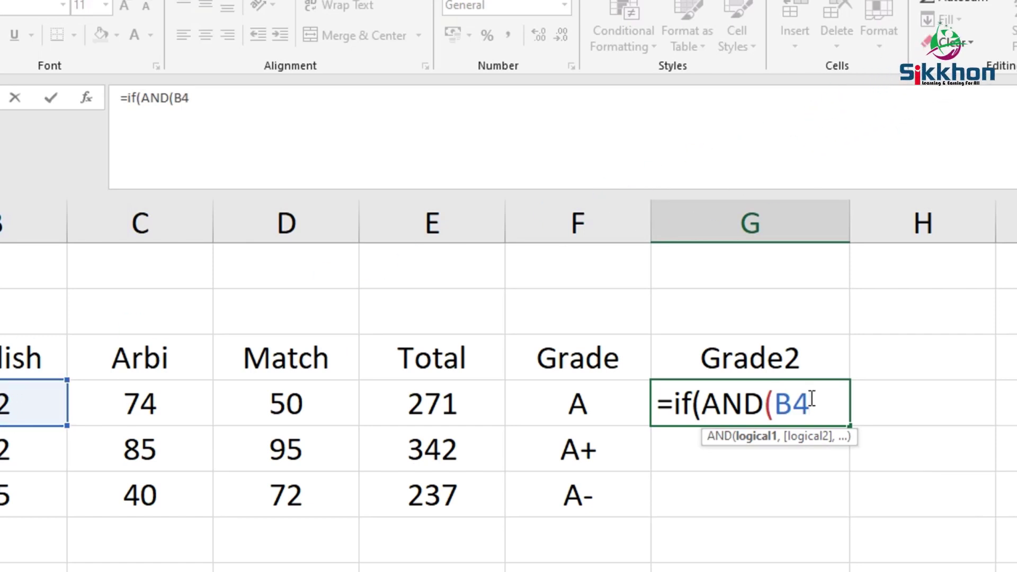
pyautogui.write('>')
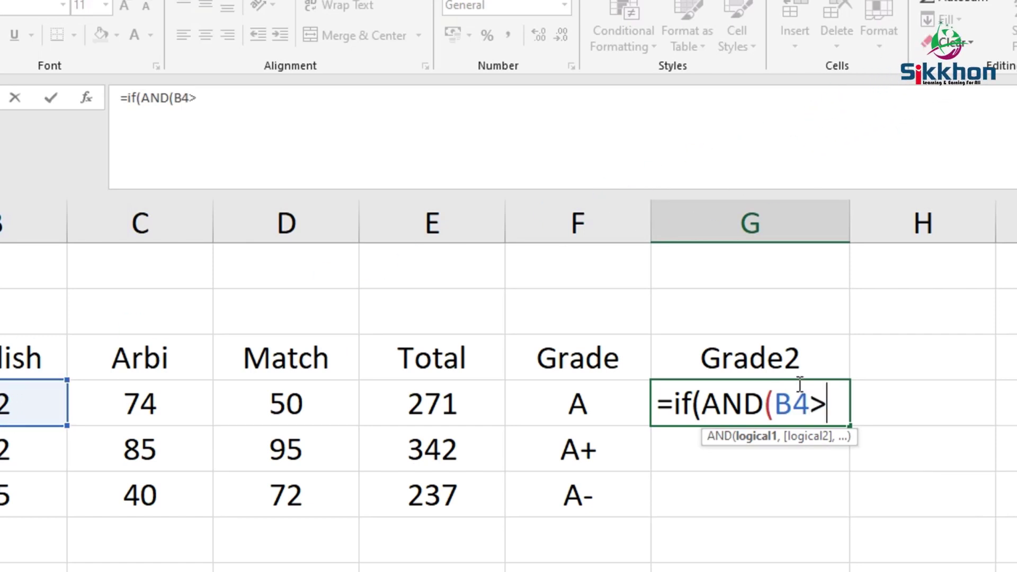
pyautogui.write('=80')
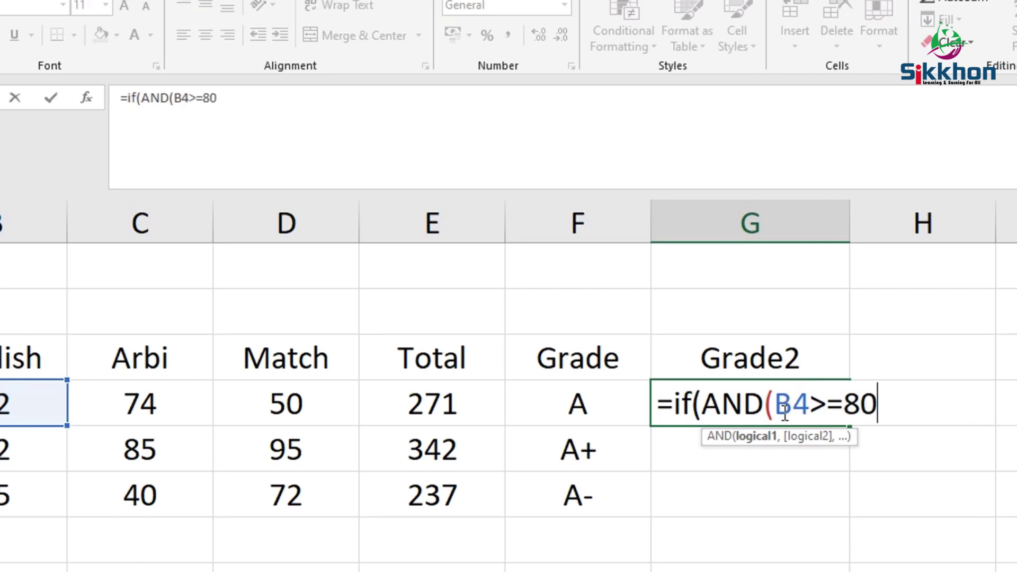
pyautogui.write(',')
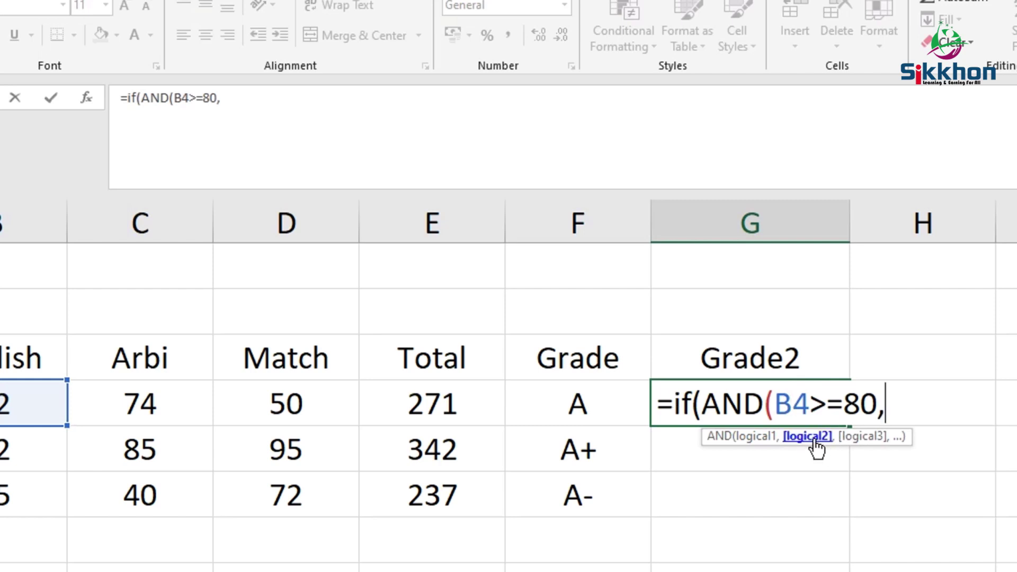
# Step: Duplicate the B4>=80 condition as the AND's second condition and change its reference to C4
pyautogui.moveTo(774, 404); pyautogui.dragTo(888, 417)
pyautogui.hotkey('ctrl', 'c')
pyautogui.click(888, 416)
pyautogui.hotkey('ctrl', 'v')
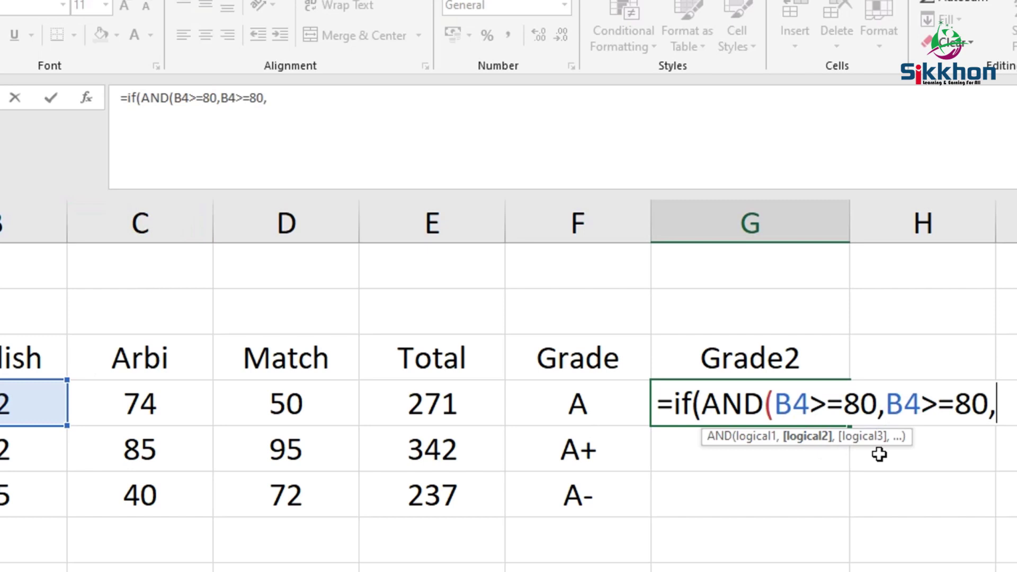
pyautogui.moveTo(886, 405); pyautogui.dragTo(903, 413)
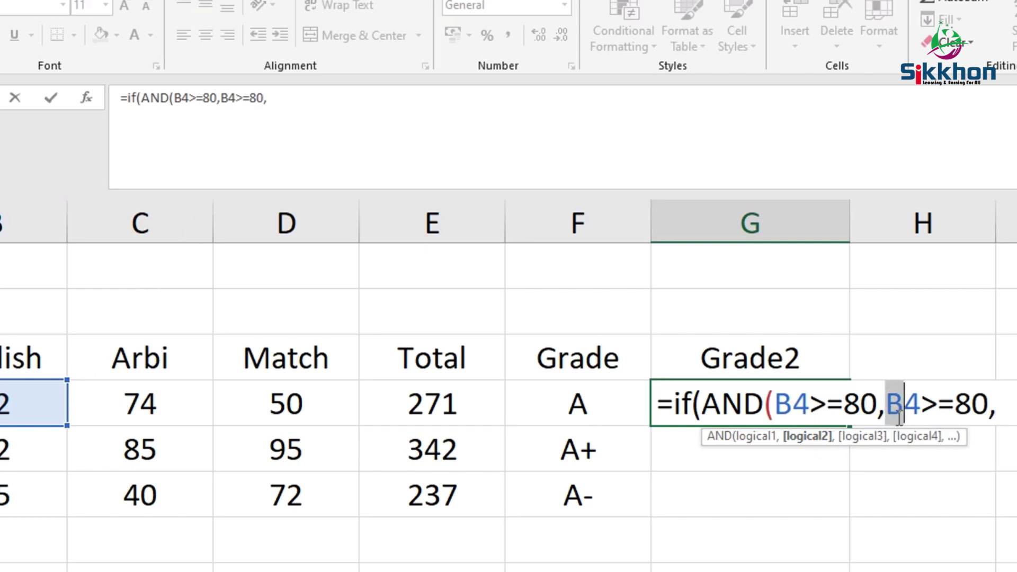
pyautogui.write('c')
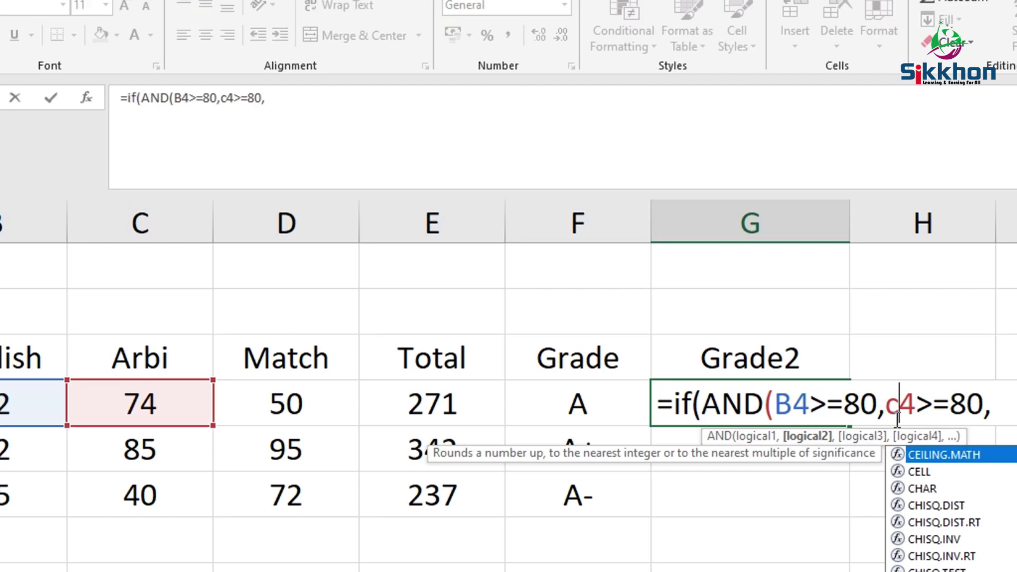
# Step: Add a third copy of the >=80 condition to the AND and change its reference to D4
pyautogui.click(989, 406)
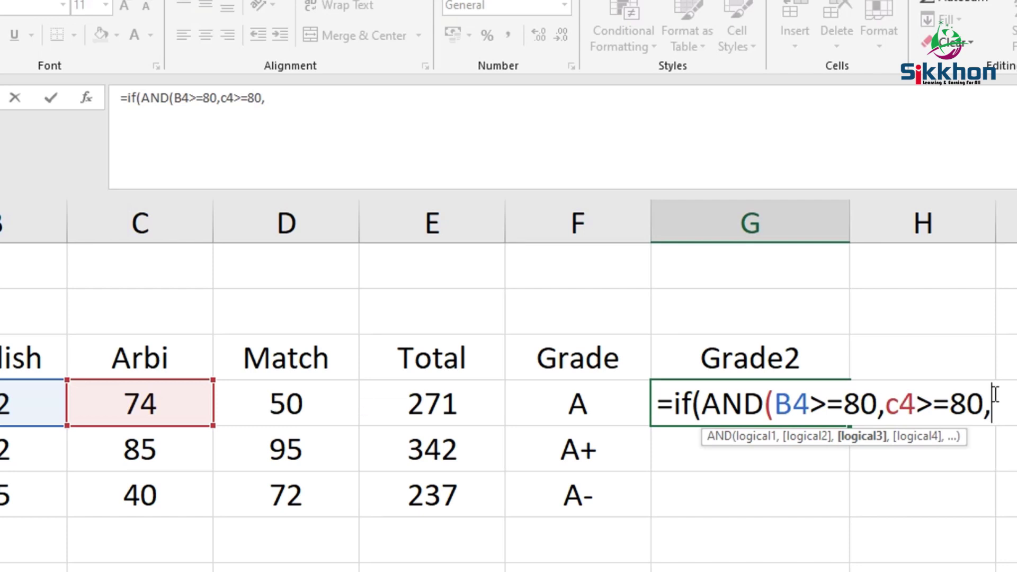
pyautogui.write('B4>=80,')
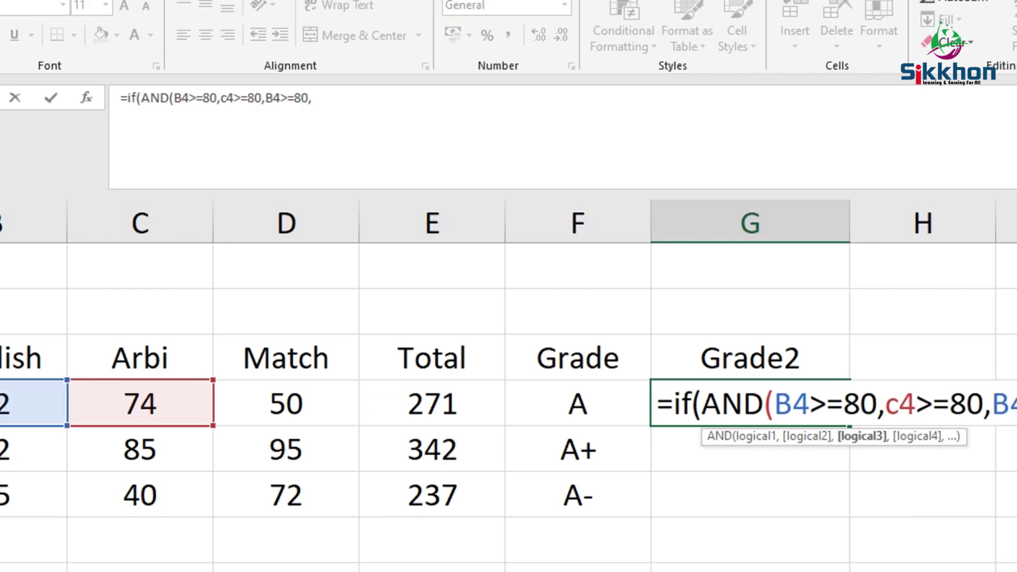
pyautogui.moveTo(1011, 402); pyautogui.dragTo(996, 402)
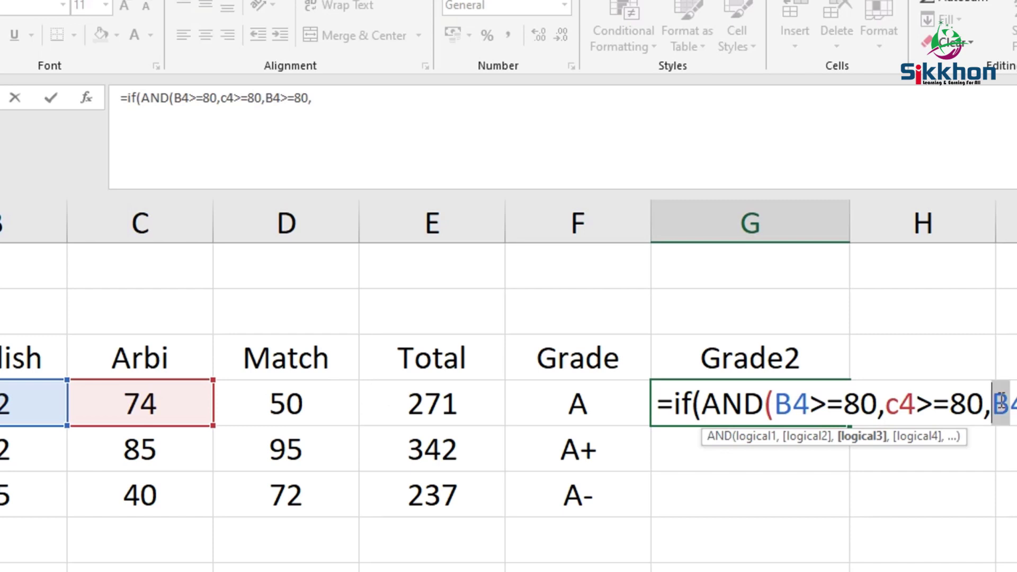
pyautogui.write('D')
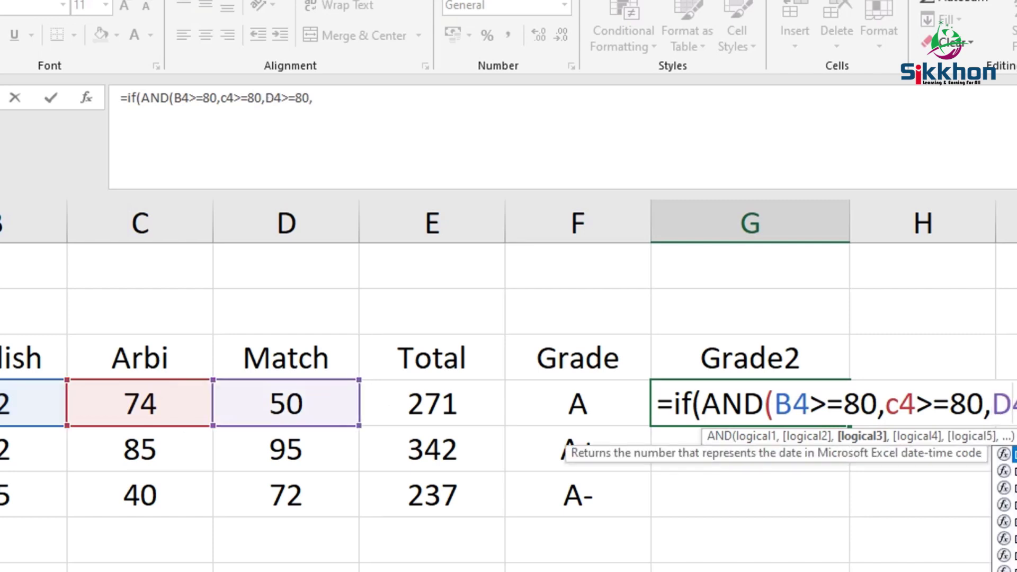
pyautogui.click(1015, 404)
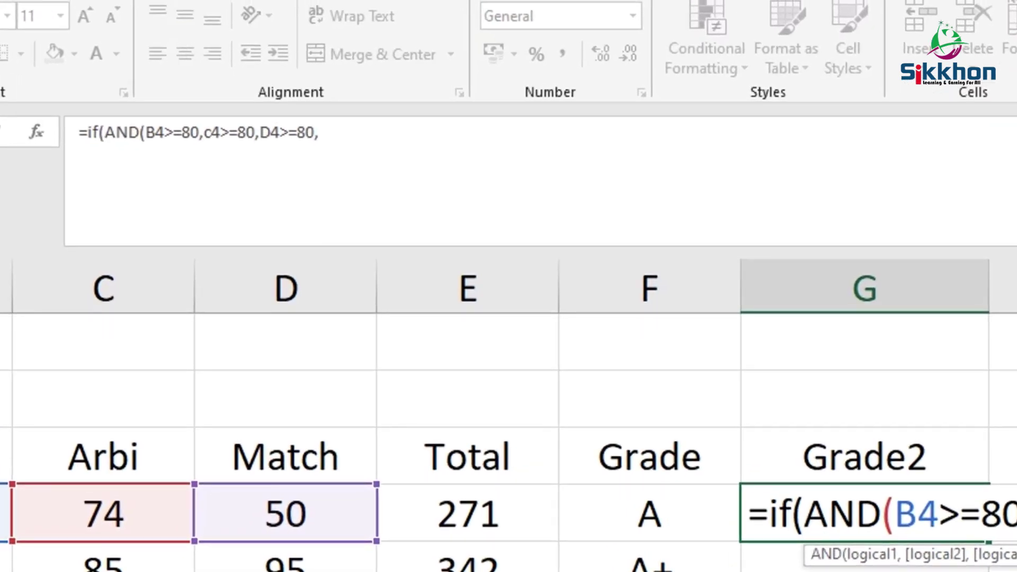
pyautogui.click(379, 135)
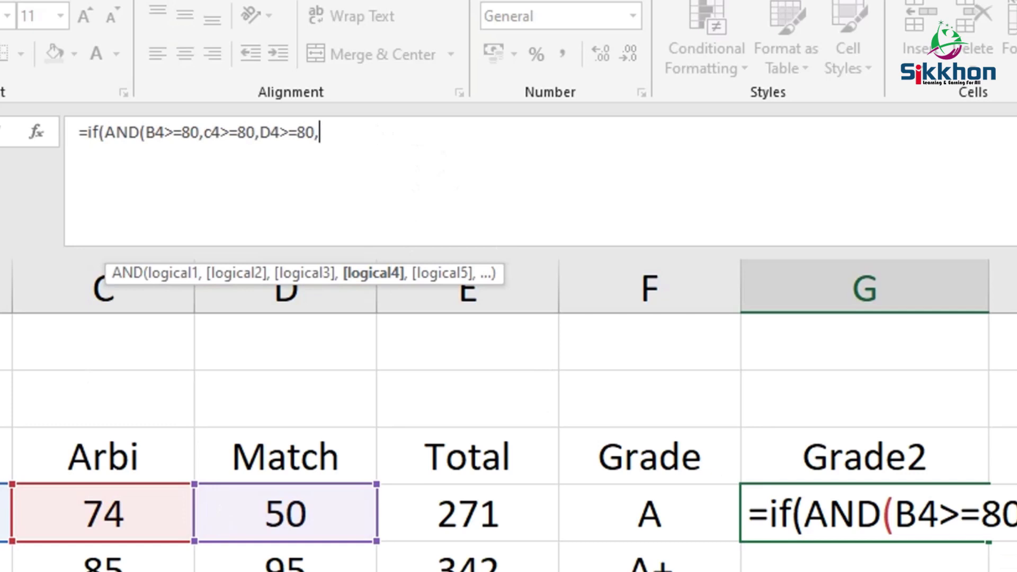
# Step: Change the three condition references in the AND function to A4, B4 and C4 so they start at the Bangla column
pyautogui.hscroll(-2, 508, 415)
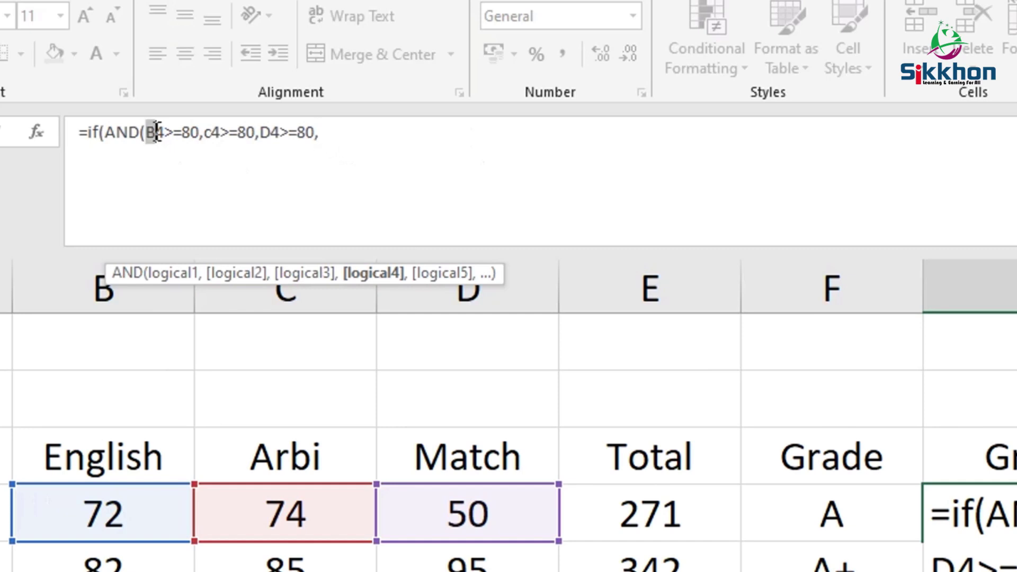
pyautogui.click(153, 131)
pyautogui.press('BackSpace')
pyautogui.write('A')
pyautogui.moveTo(207, 137); pyautogui.dragTo(275, 136)
pyautogui.write('B')
pyautogui.write('C')
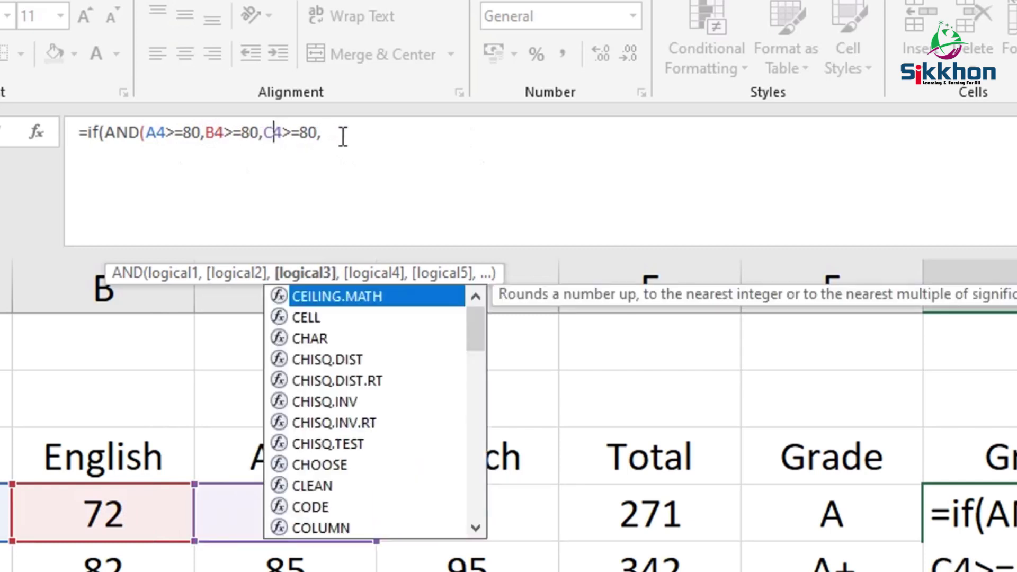
# Step: Add D4>=80 as the AND's fourth condition, remove the trailing comma and close the AND function
pyautogui.click(379, 136)
pyautogui.hotkey('ctrl', 'v')
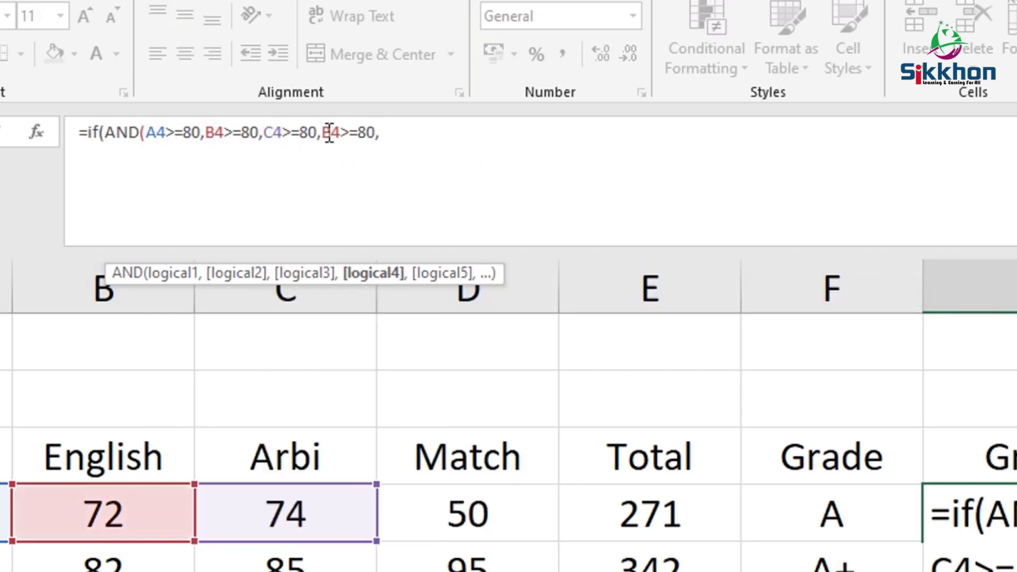
pyautogui.moveTo(329, 133); pyautogui.dragTo(322, 134)
pyautogui.write('D')
pyautogui.click(413, 143)
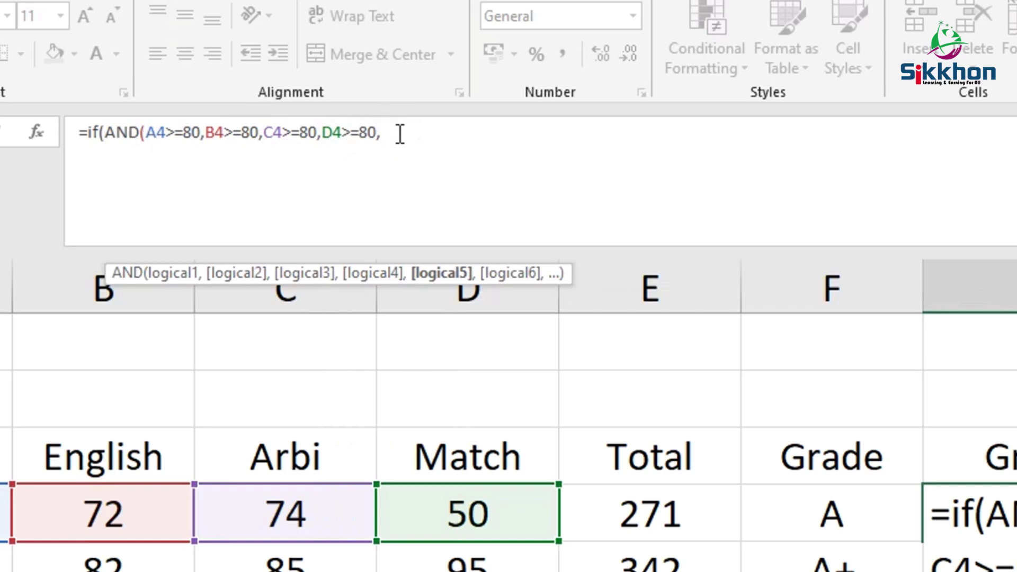
pyautogui.press('BackSpace')
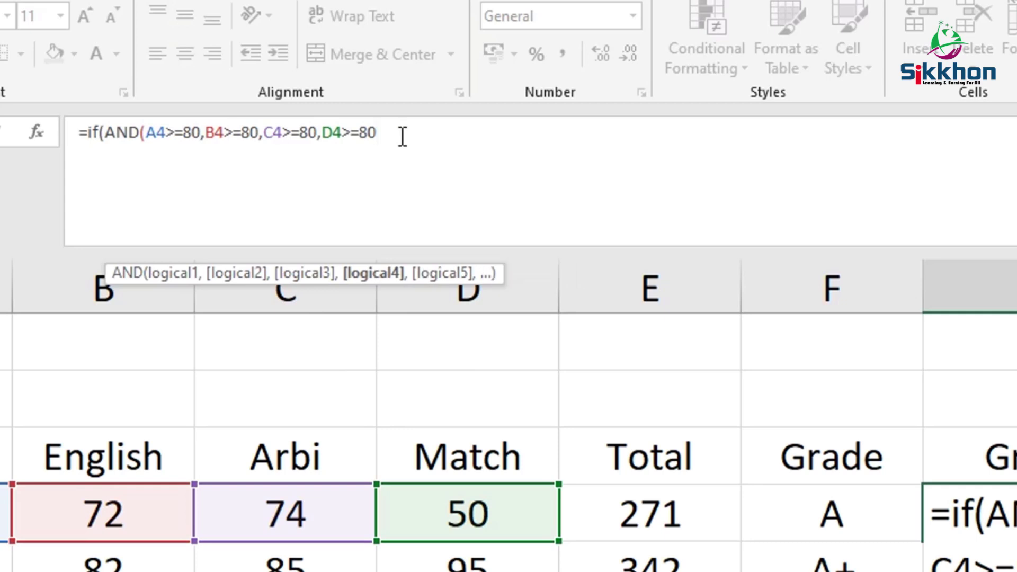
pyautogui.write(')')
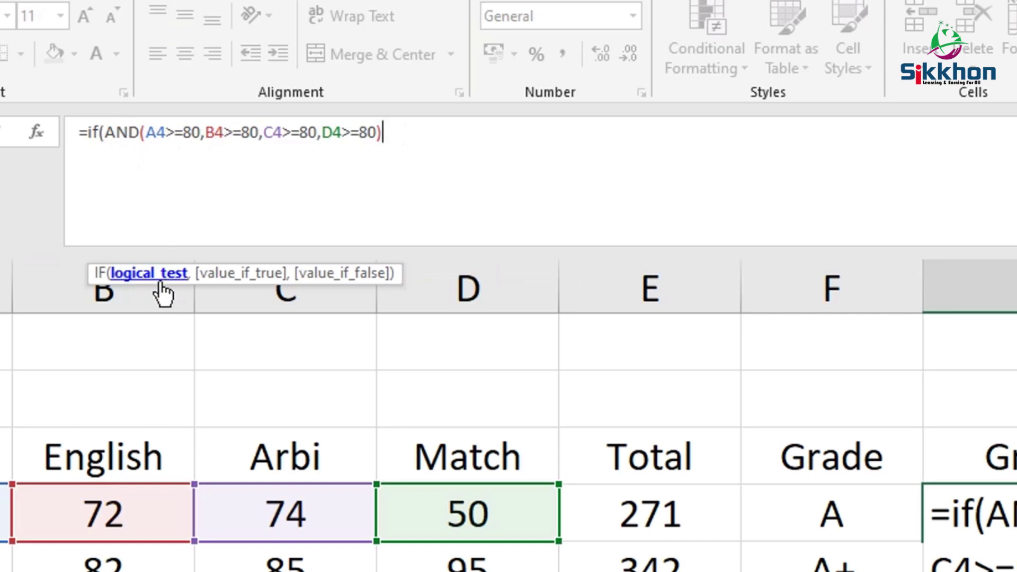
# Step: Set the IF's value for a true result to "A+"
pyautogui.write(',')
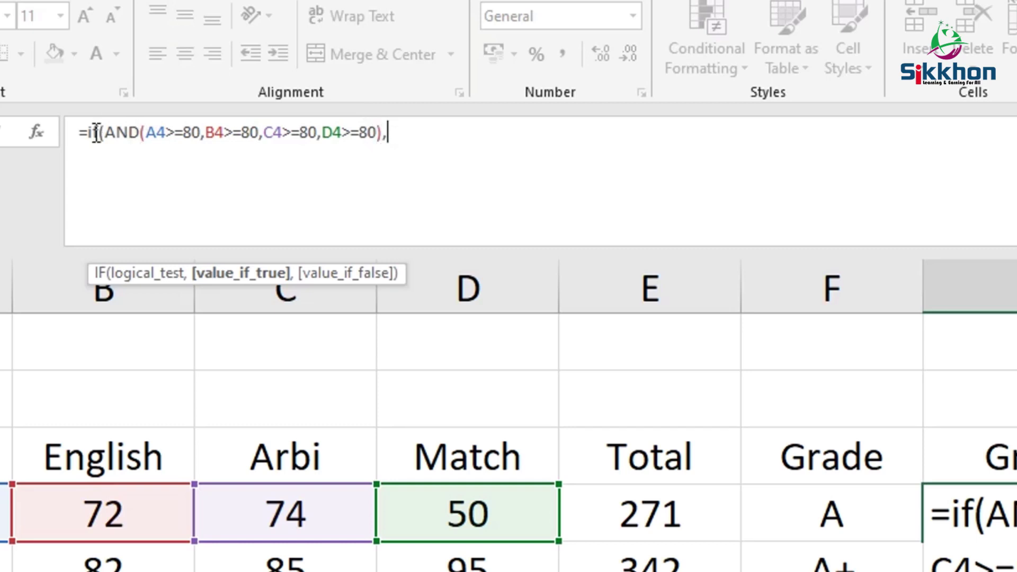
pyautogui.write('""')
pyautogui.write('A')
pyautogui.write('+')
pyautogui.click(455, 130)
pyautogui.write(',')
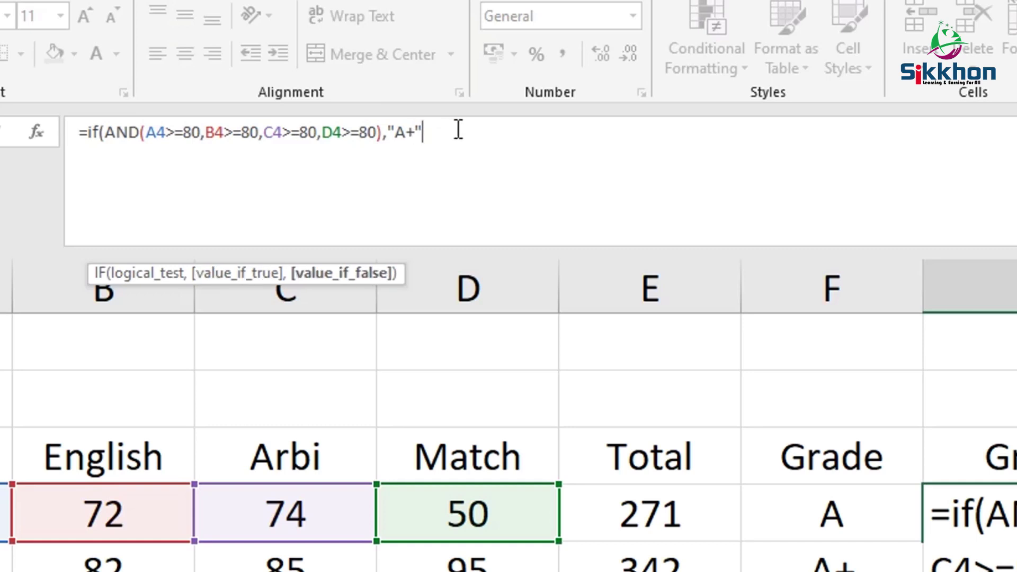
# Step: Set the IF's false value to "F", close the formula and enter it in G4
pyautogui.write('""')
pyautogui.press('Left')
pyautogui.write('F')
pyautogui.press('Right')
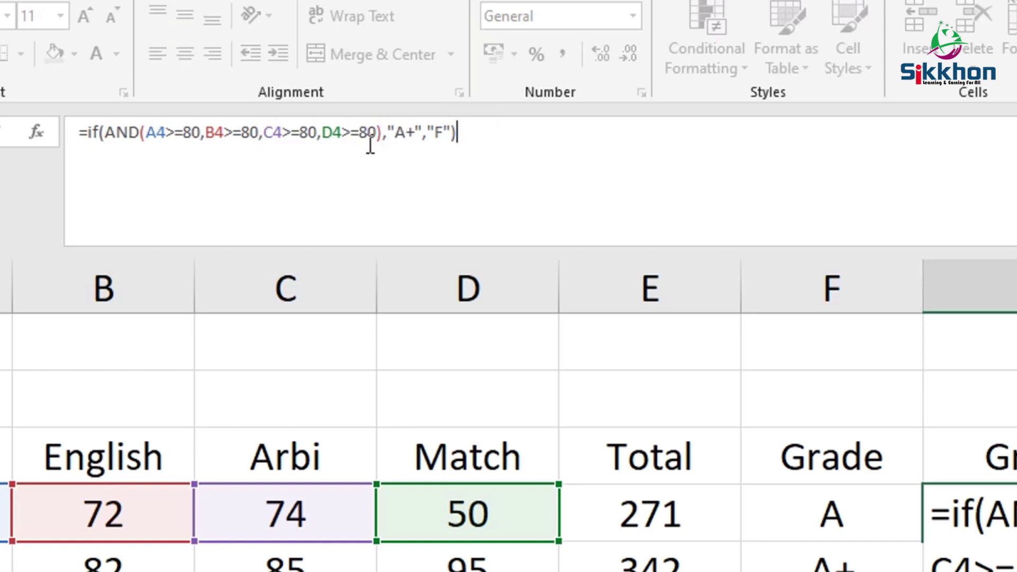
pyautogui.press('Return')
pyautogui.click(989, 514)
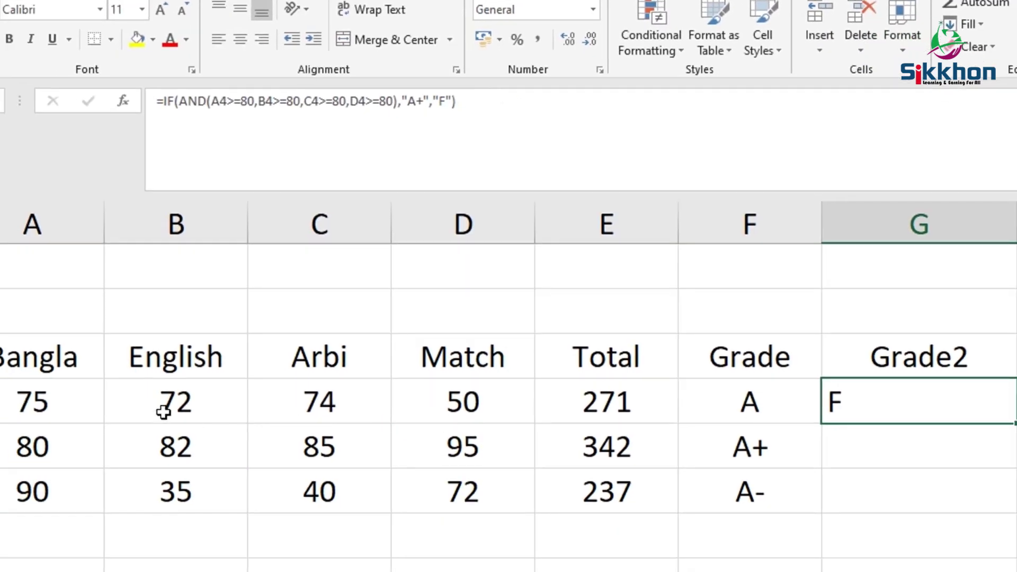
# Step: Change the row 4 marks to 95 for Bangla and 85 for English
pyautogui.click(16, 409)
pyautogui.write('95')
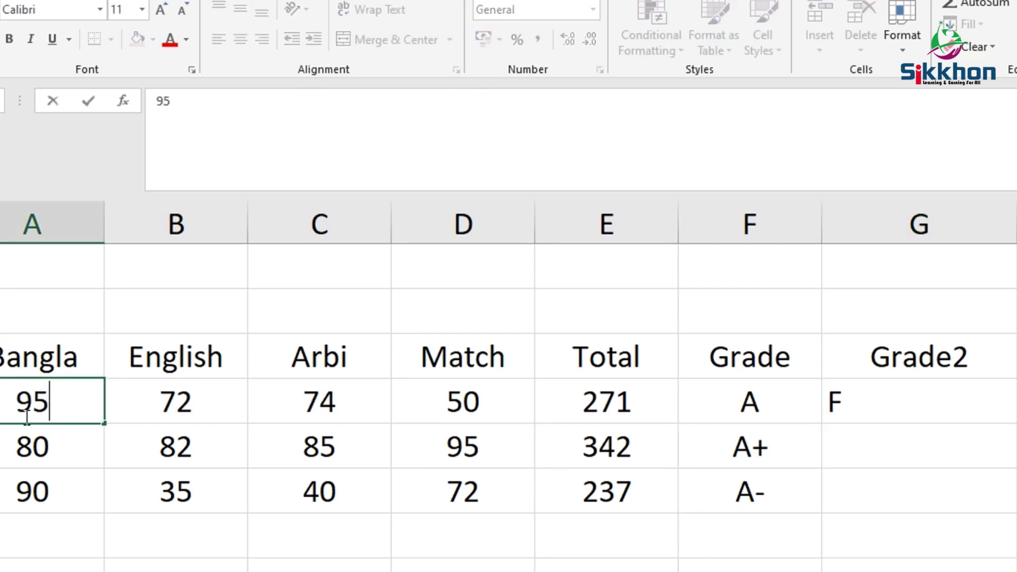
pyautogui.click(167, 403)
pyautogui.write('85')
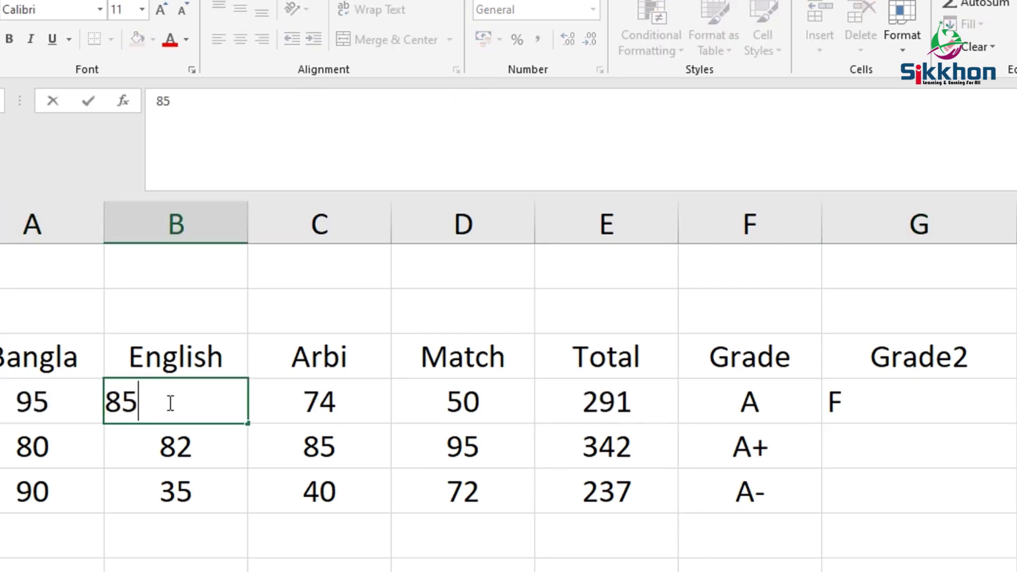
pyautogui.press('Return')
# Step: Set the row 4 Arbi mark to 75
pyautogui.click(325, 400)
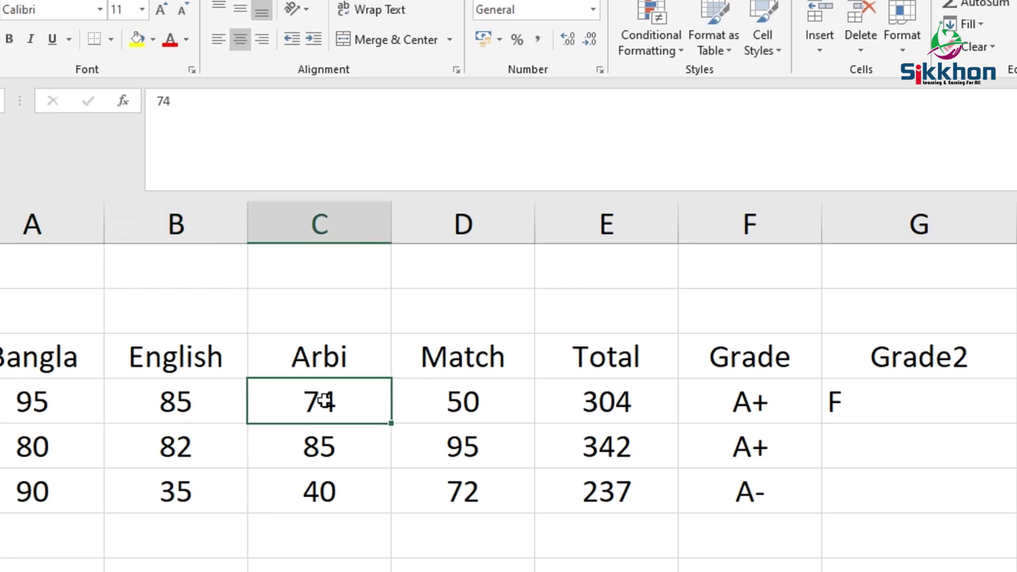
pyautogui.write('75')
pyautogui.press('Return')
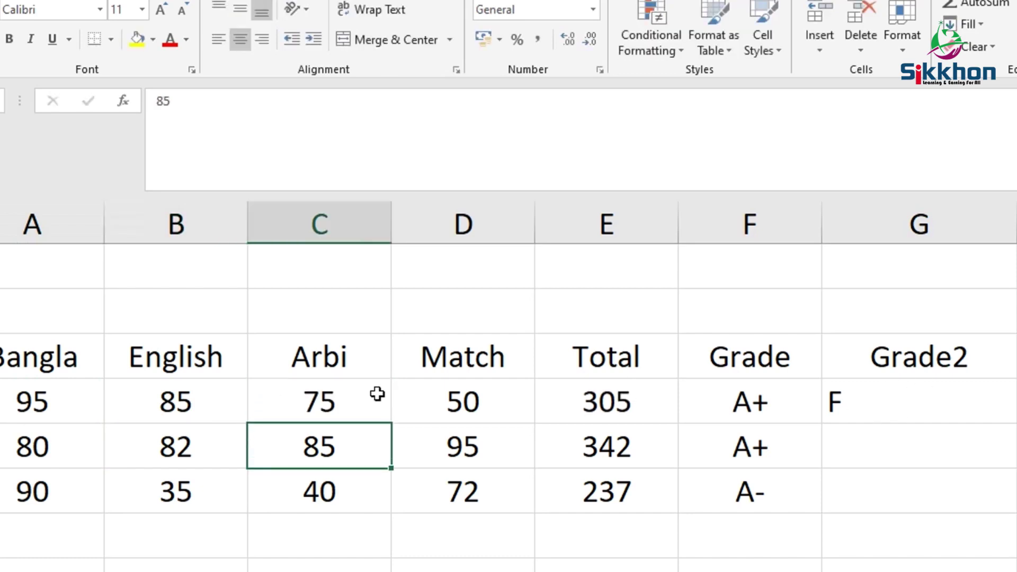
# Step: Set both the Arbi and Match marks in row 4 to 82
pyautogui.click(353, 394)
pyautogui.write('82')
pyautogui.press('Return')
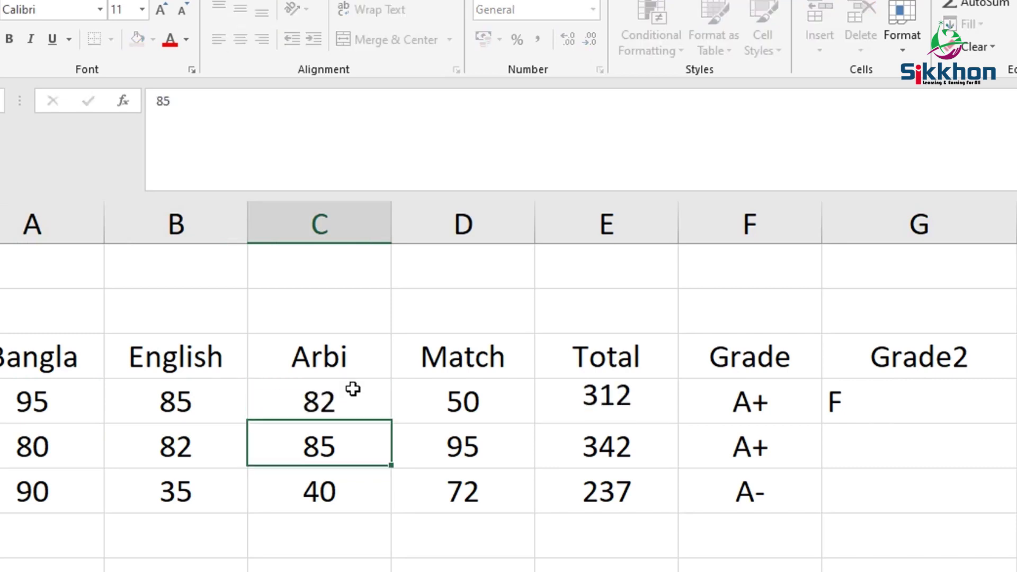
pyautogui.click(887, 404)
pyautogui.click(459, 400)
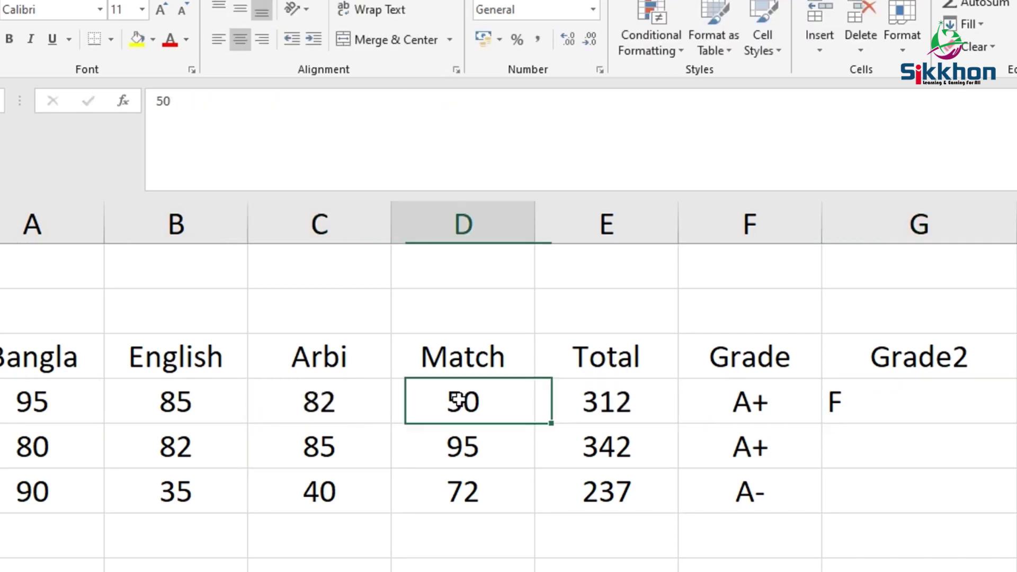
pyautogui.write('82')
pyautogui.press('Return')
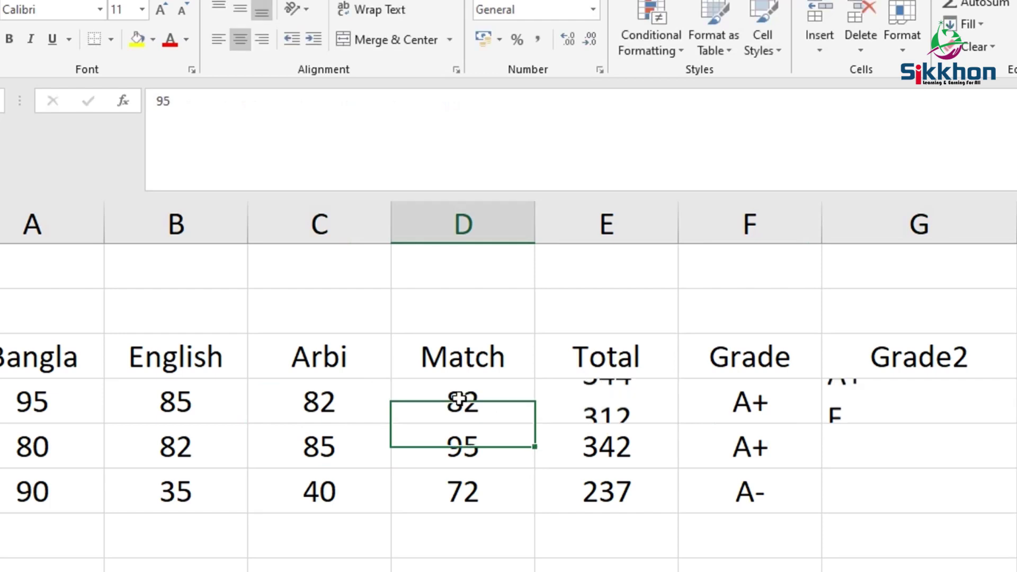
# Step: Replace the "F" false value in G4's formula with the start of a nested IF that contains an AND function
pyautogui.click(929, 398)
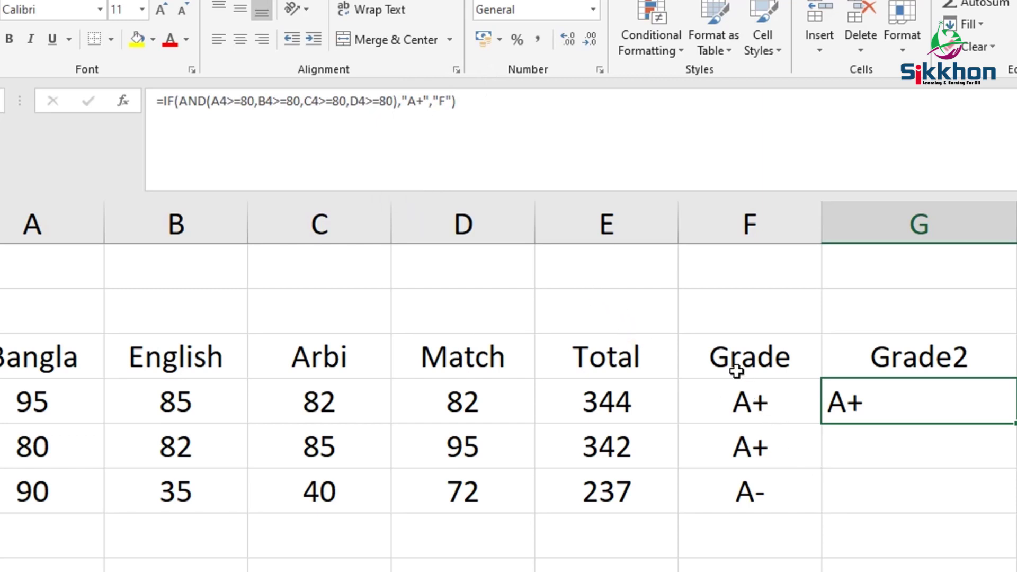
pyautogui.moveTo(429, 101); pyautogui.dragTo(452, 102)
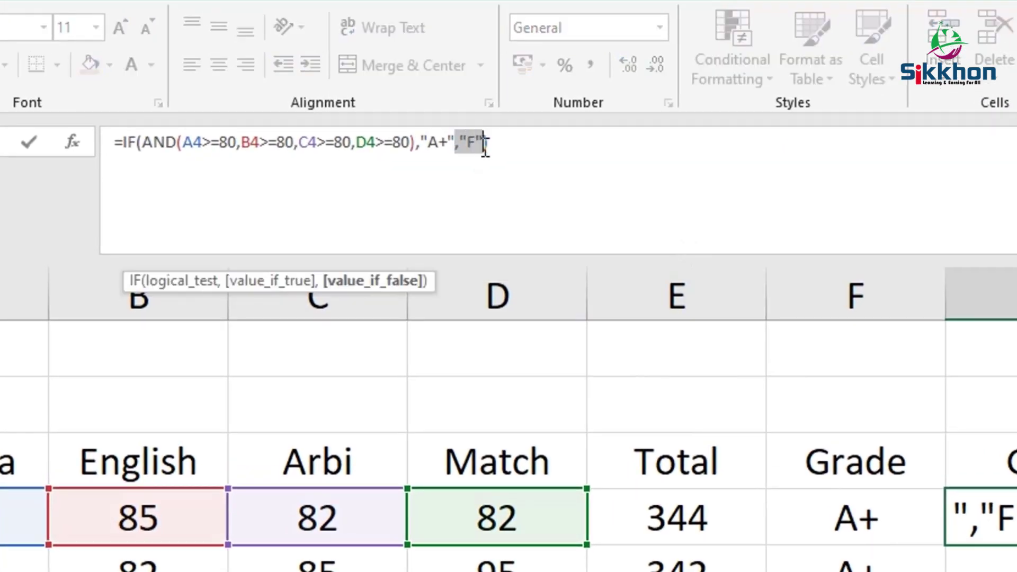
pyautogui.press('BackSpace')
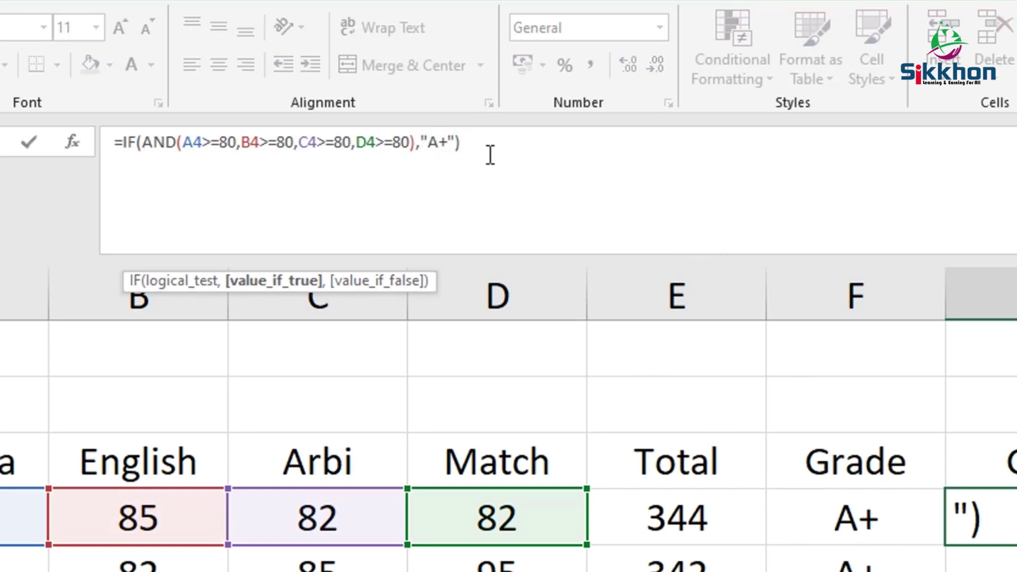
pyautogui.write(',')
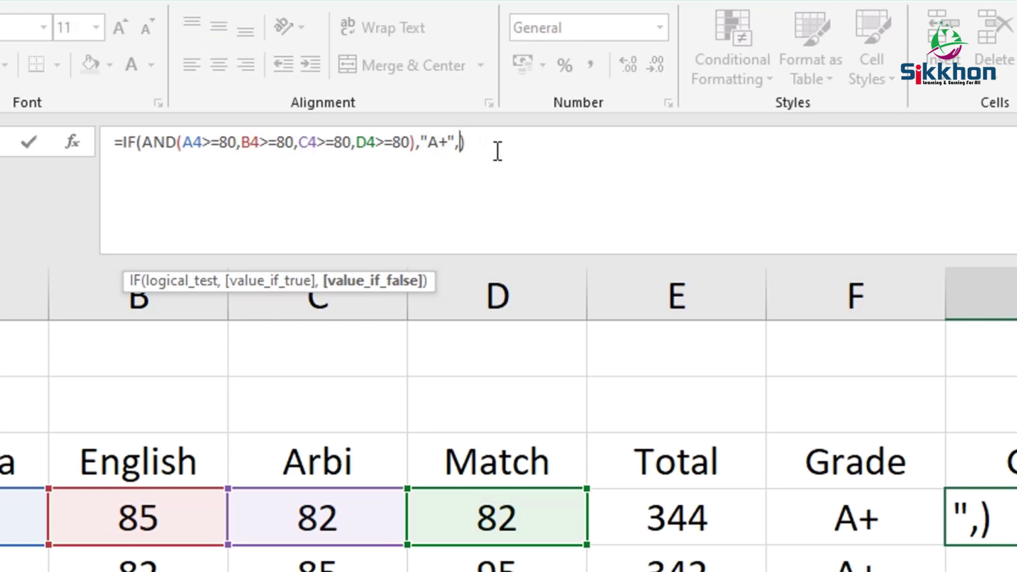
pyautogui.write('if')
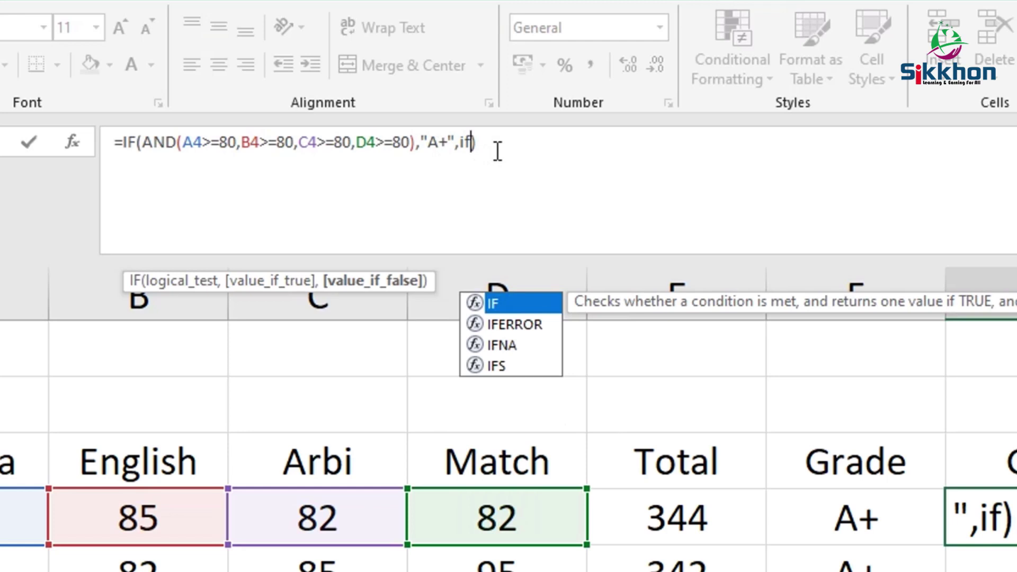
pyautogui.write('(A')
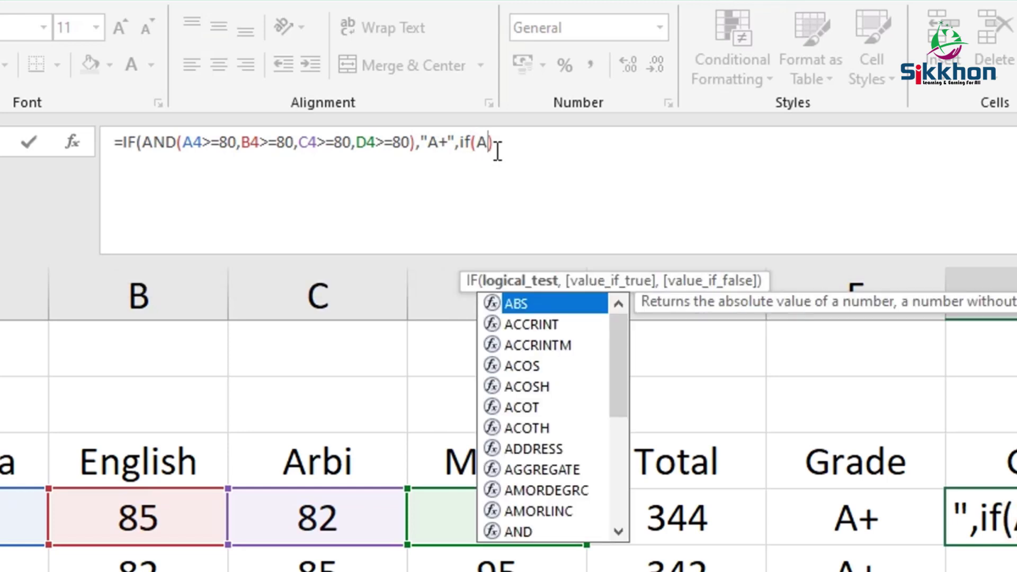
pyautogui.write('ZNSD')
pyautogui.press('BackSpace')
pyautogui.press('BackSpace')
pyautogui.press('BackSpace')
pyautogui.press('BackSpace')
pyautogui.write('ND')
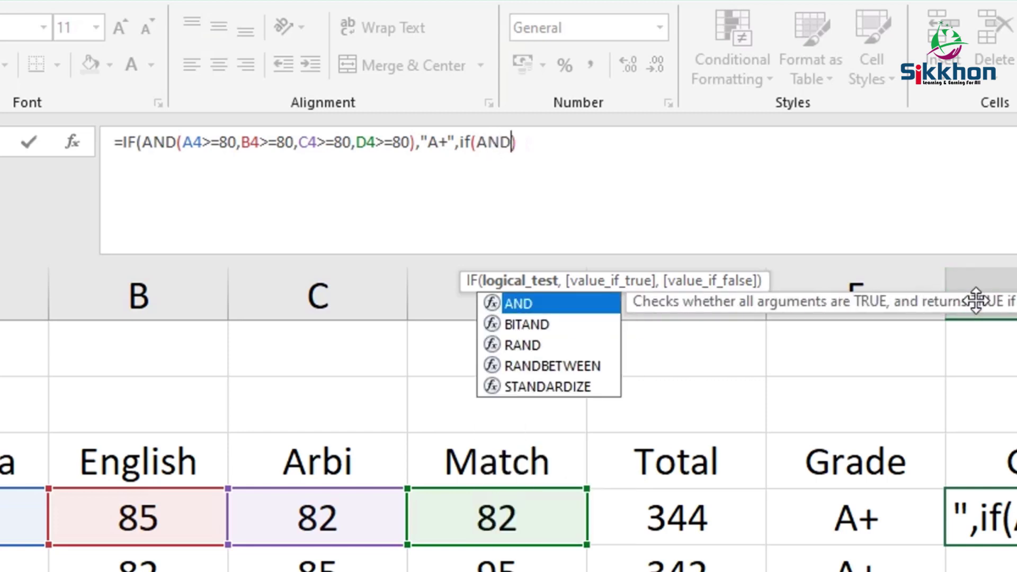
pyautogui.write('(')
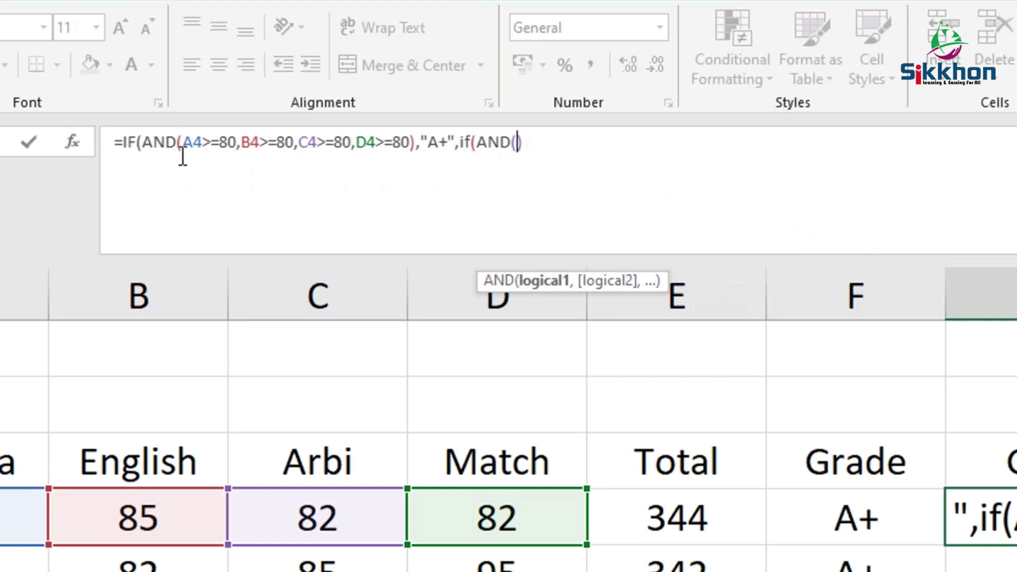
# Step: Copy the four >=80 conditions from the first AND into the nested AND and close its parenthesis
pyautogui.moveTo(184, 151); pyautogui.dragTo(409, 158)
pyautogui.hotkey('ctrl', 'c')
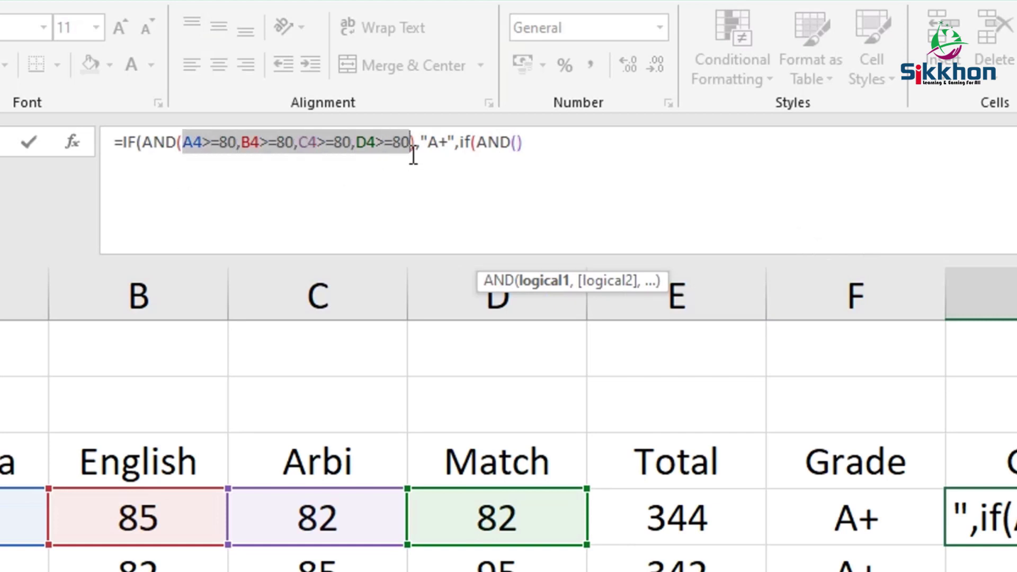
pyautogui.click(519, 142)
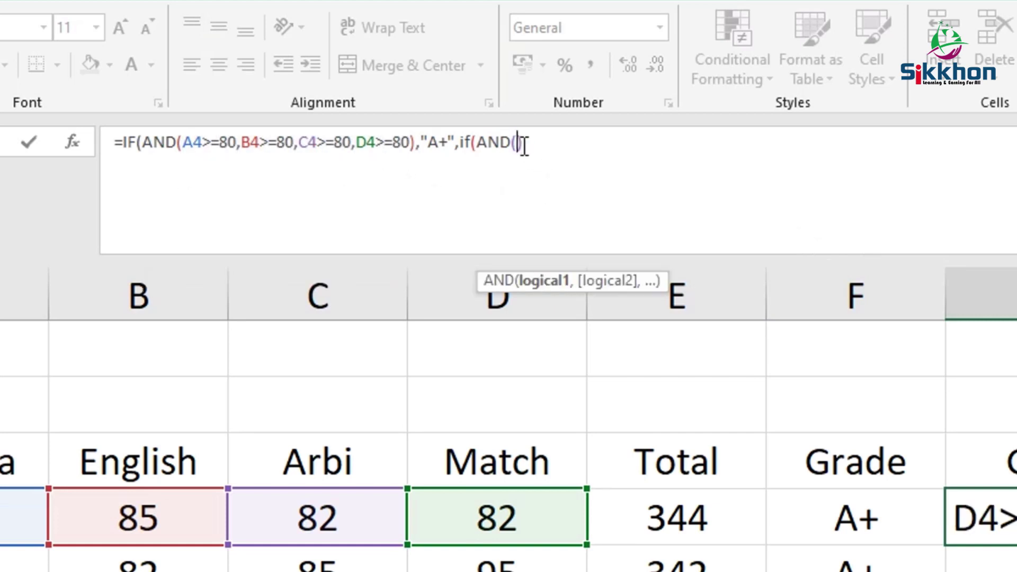
pyautogui.hotkey('ctrl', 'v')
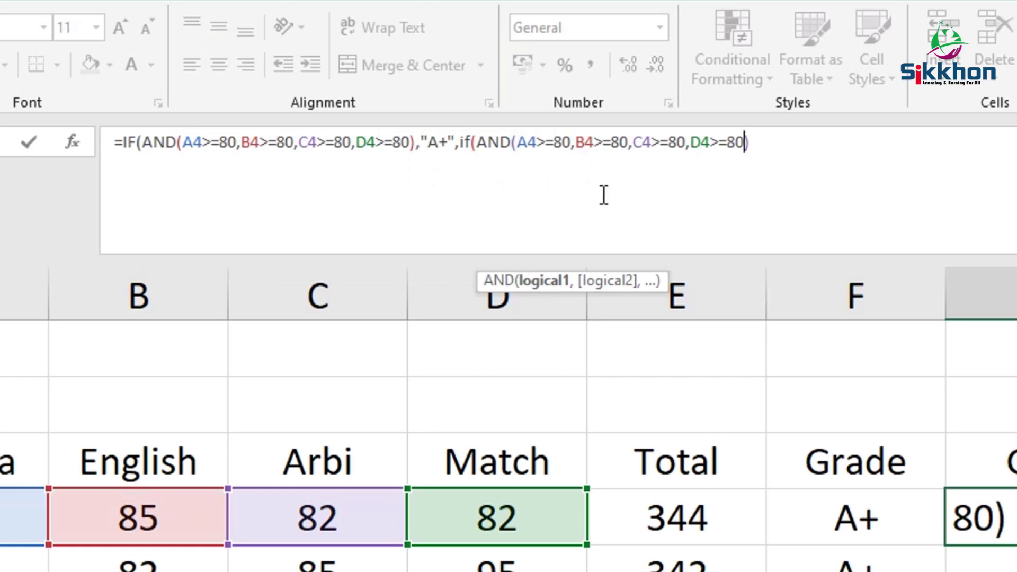
pyautogui.write(')')
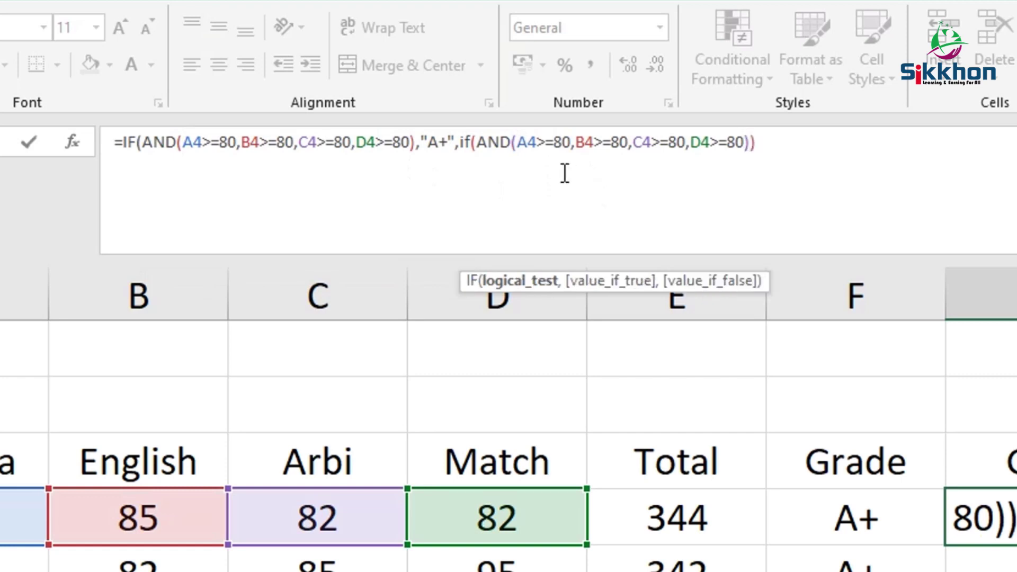
# Step: Change the threshold in all four conditions of the nested AND to 70
pyautogui.doubleClick(567, 144)
pyautogui.write('70')
pyautogui.doubleClick(620, 142)
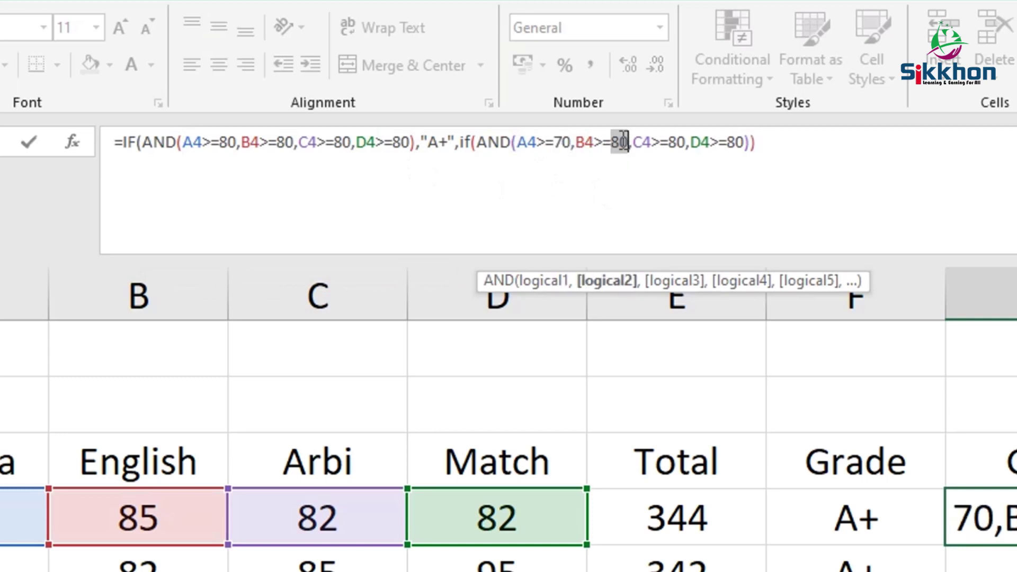
pyautogui.write('70')
pyautogui.doubleClick(683, 142)
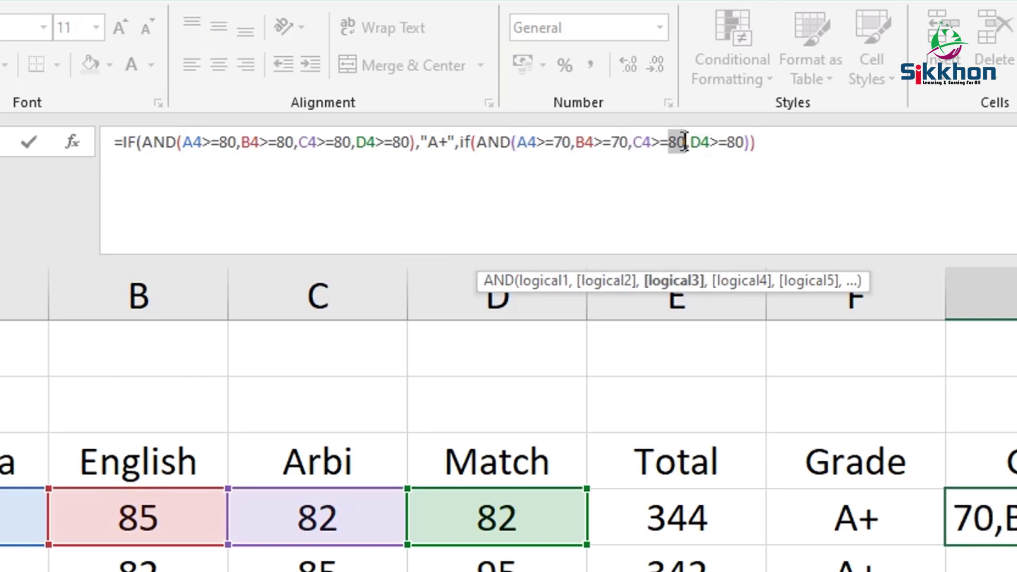
pyautogui.write('70')
pyautogui.doubleClick(731, 142)
pyautogui.write('70')
# Step: Set the nested IF's true value to "A", close both IF functions and enter the formula in G4
pyautogui.click(752, 151)
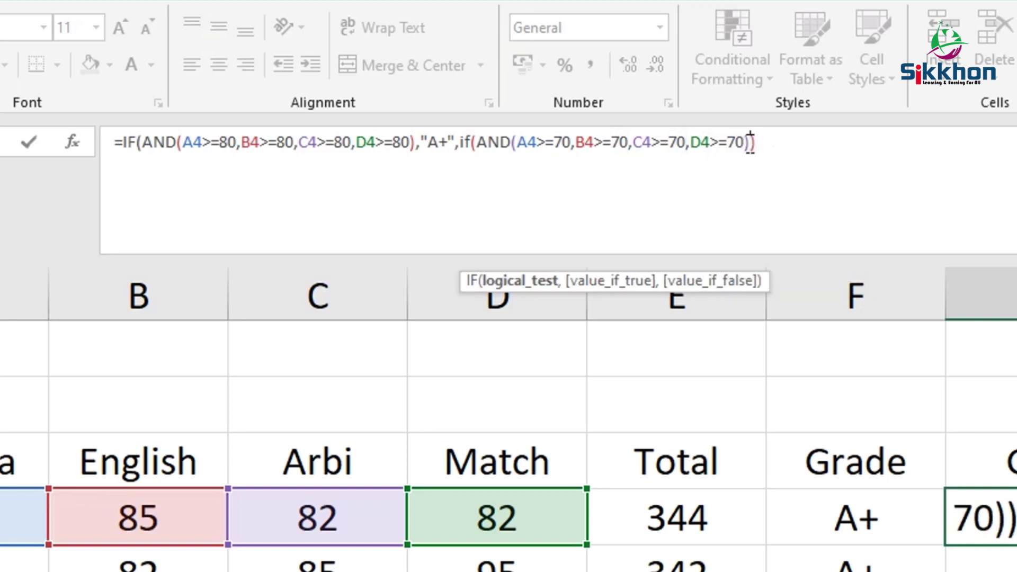
pyautogui.write(',')
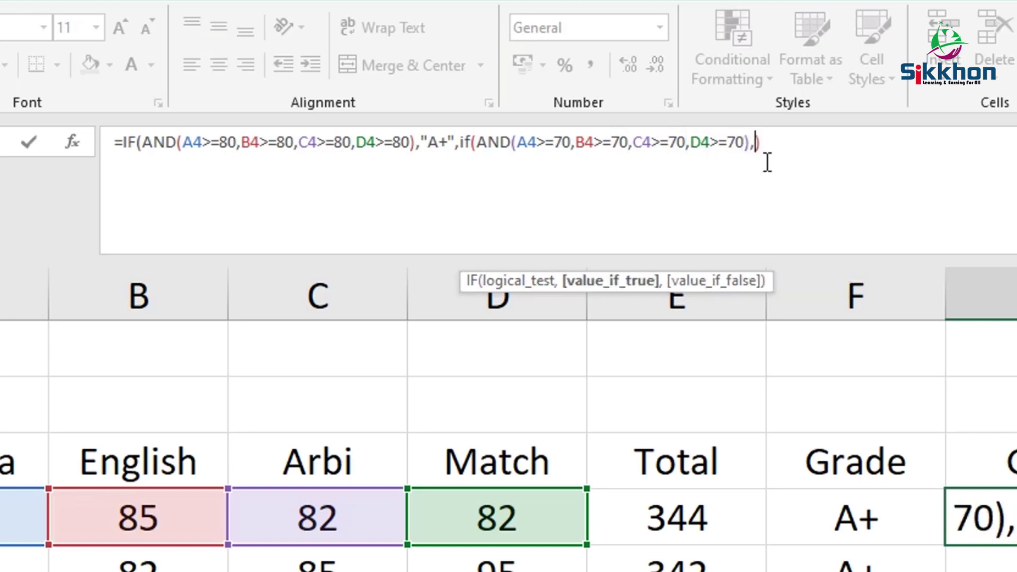
pyautogui.write('""')
pyautogui.click(767, 140)
pyautogui.write('A')
pyautogui.click(816, 142)
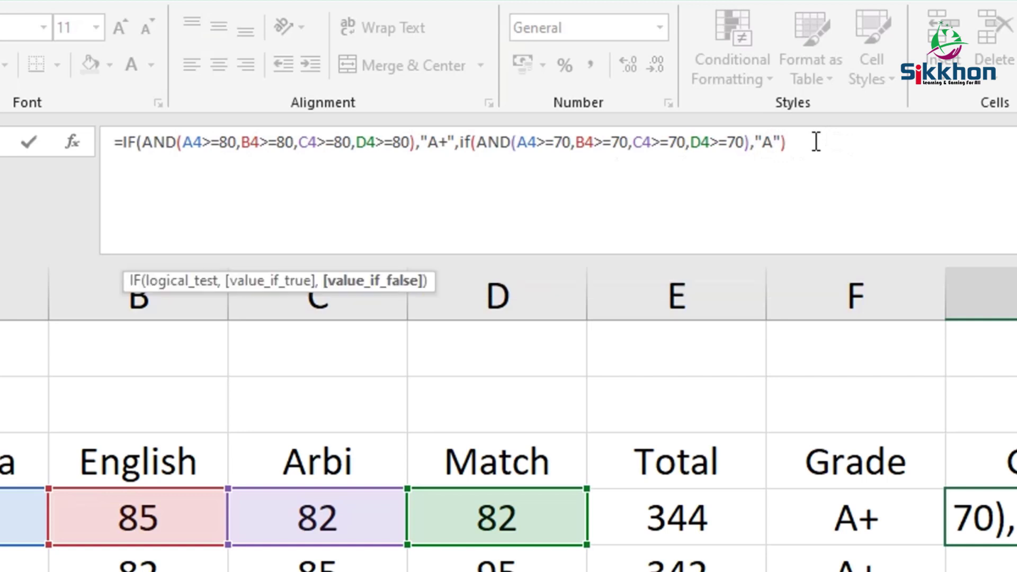
pyautogui.write(')')
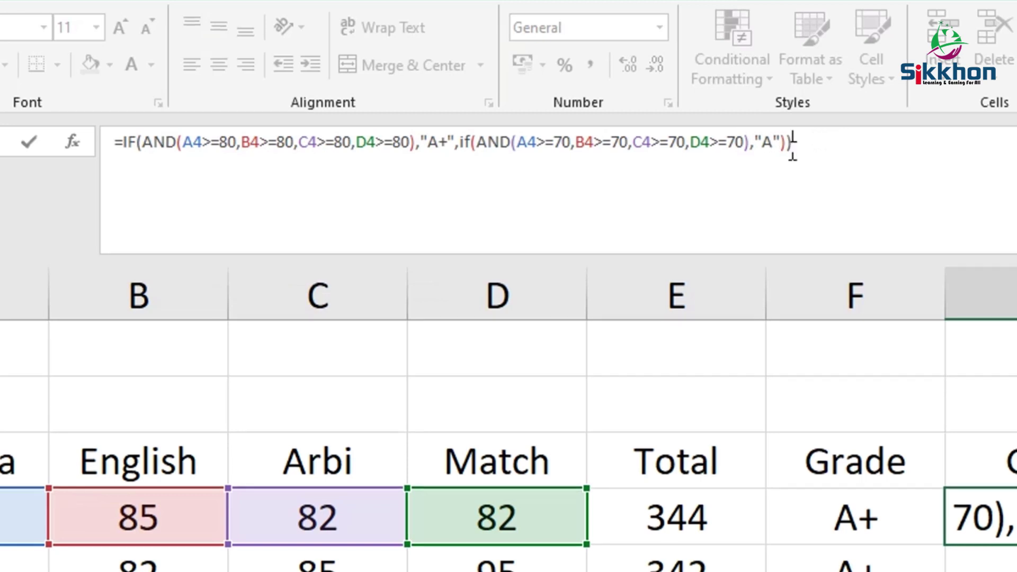
pyautogui.press('Return')
# Step: Fill the G4 formula down through G6 and select G6 to inspect its copied formula
pyautogui.click(1012, 516)
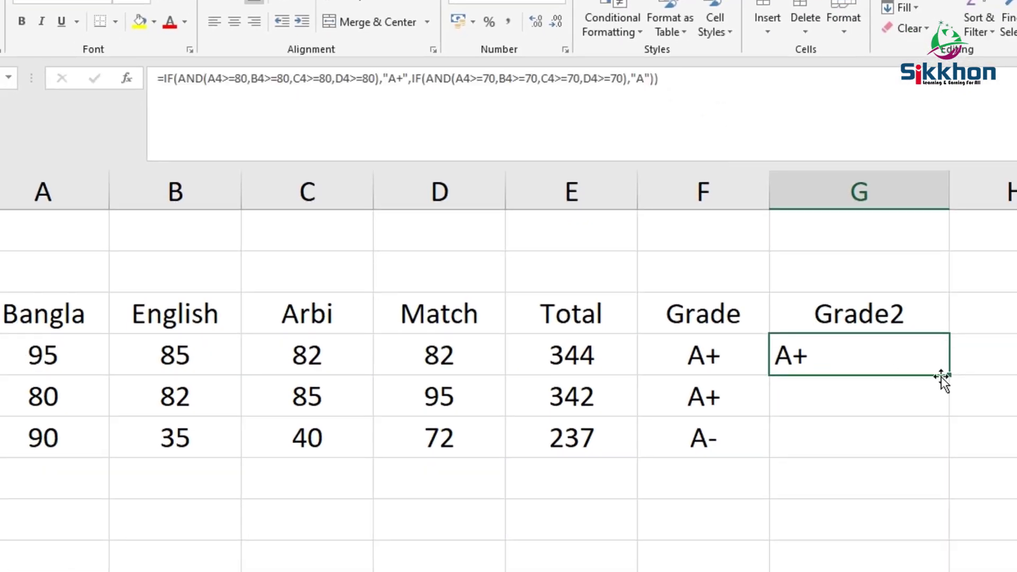
pyautogui.moveTo(944, 375); pyautogui.dragTo(952, 451)
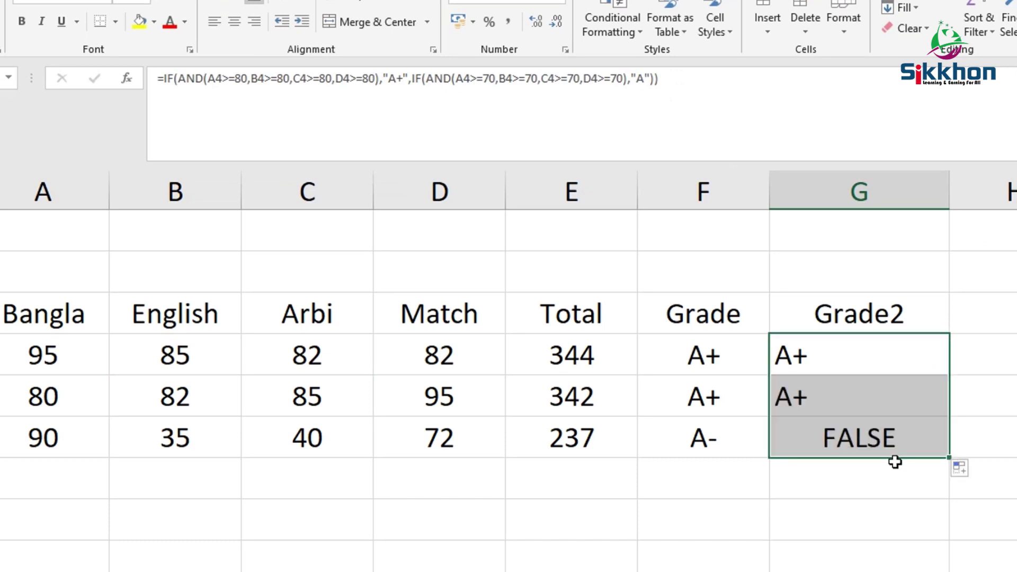
pyautogui.click(844, 438)
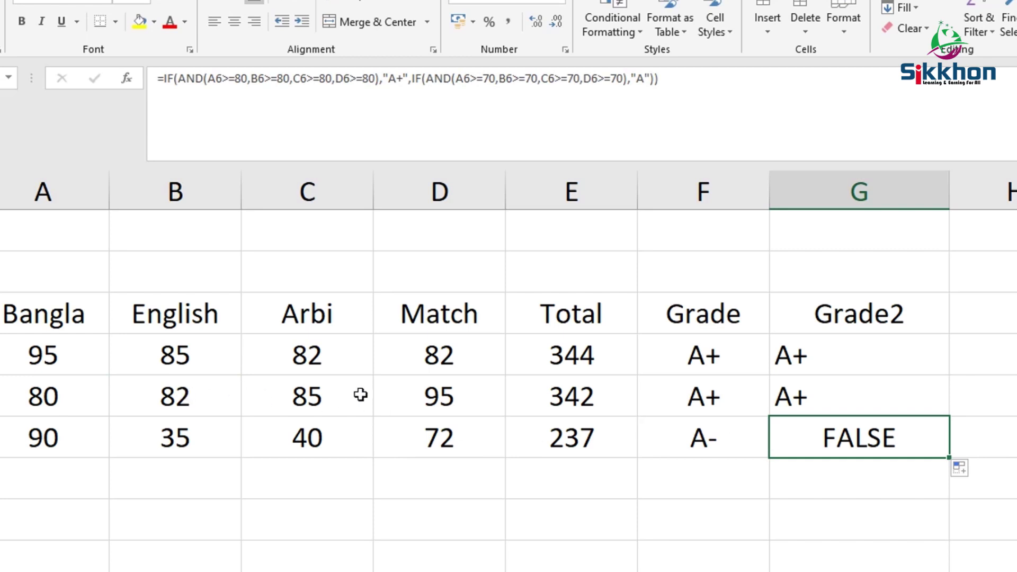
# Step: Change the row 5 Match mark to 72 and check the Grade2 result in G5
pyautogui.click(466, 395)
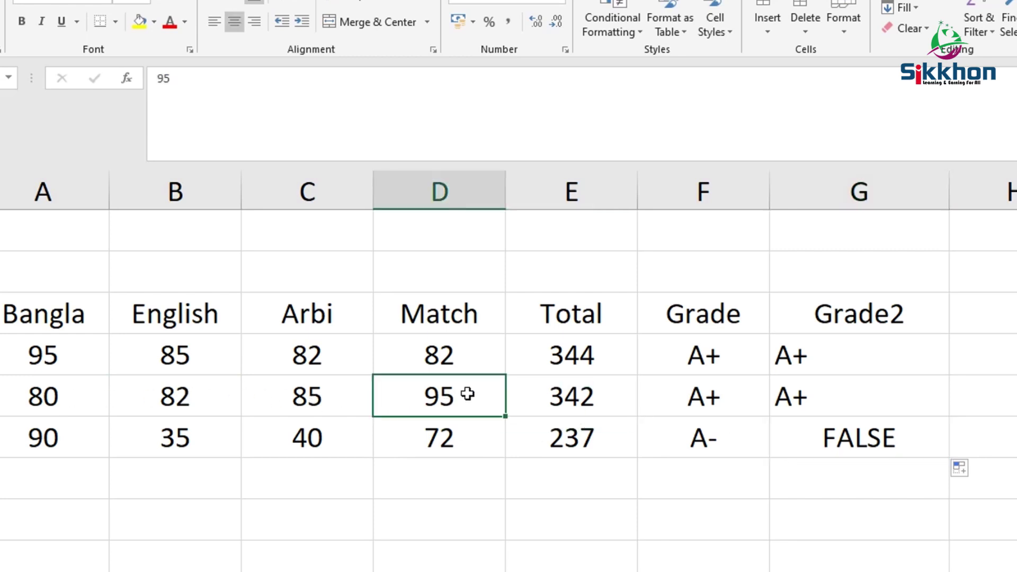
pyautogui.write('72')
pyautogui.press('Return')
pyautogui.click(866, 400)
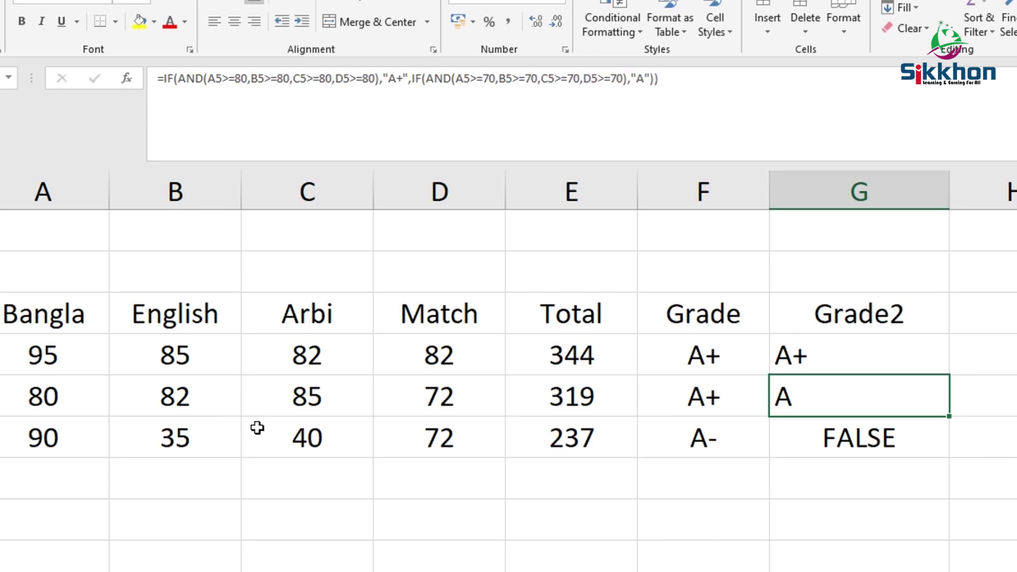
# Step: In G5's formula, insert a copy of the nested >=70 IF as the false value of the existing nested IF and close it
pyautogui.click(655, 78)
pyautogui.click(650, 79)
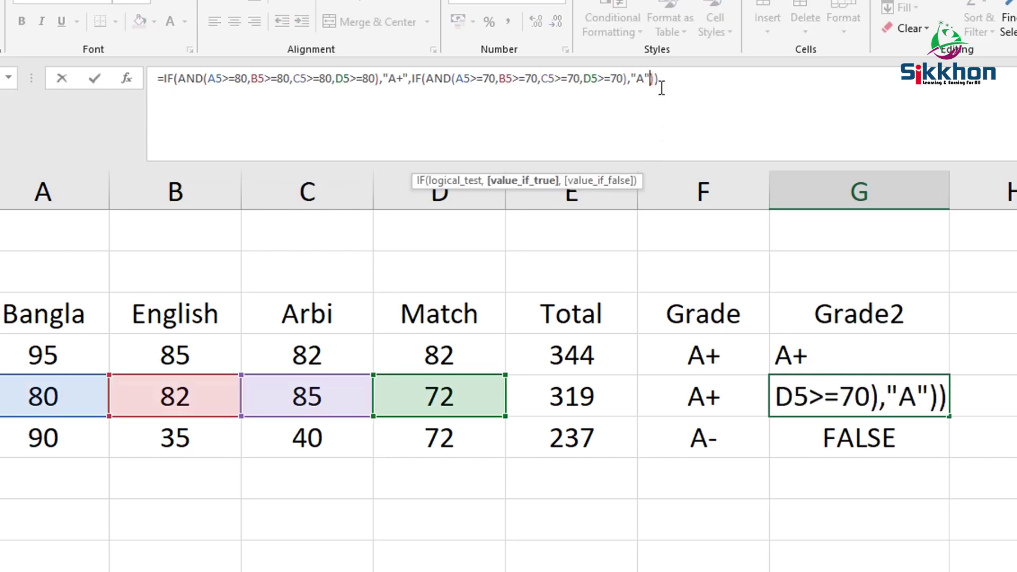
pyautogui.write(',')
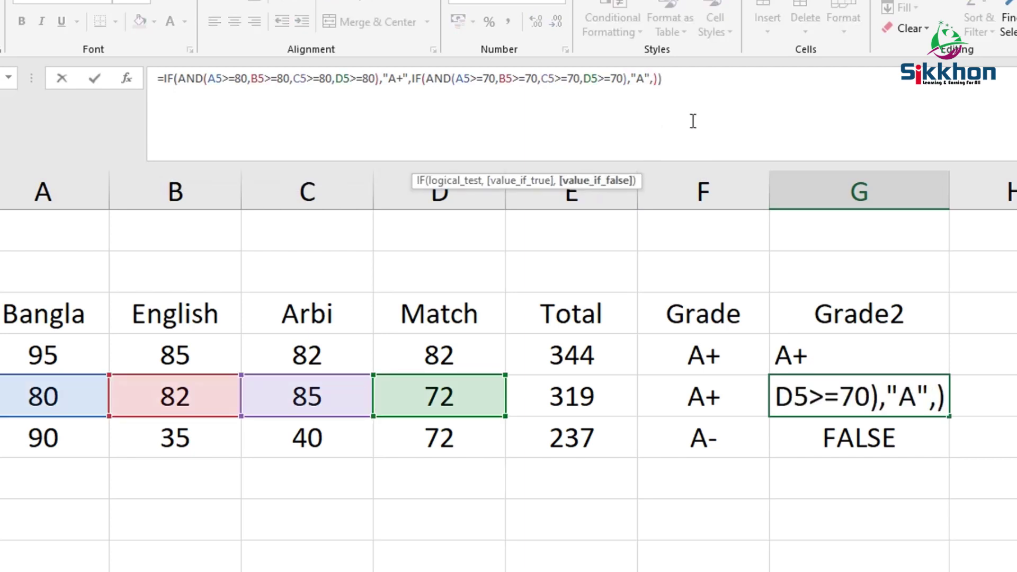
pyautogui.moveTo(460, 78); pyautogui.dragTo(651, 79)
pyautogui.hotkey('ctrl', 'c')
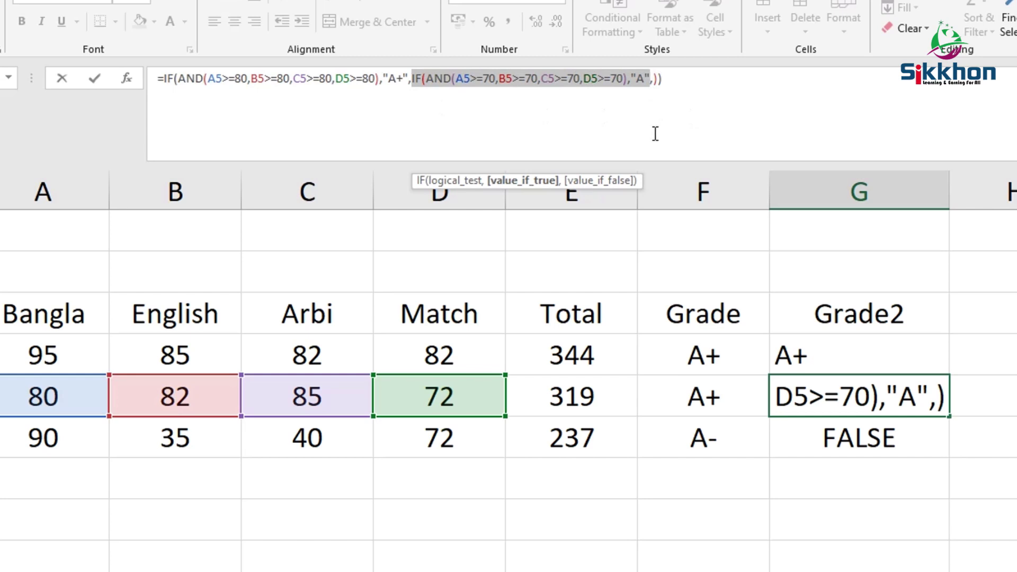
pyautogui.click(652, 78)
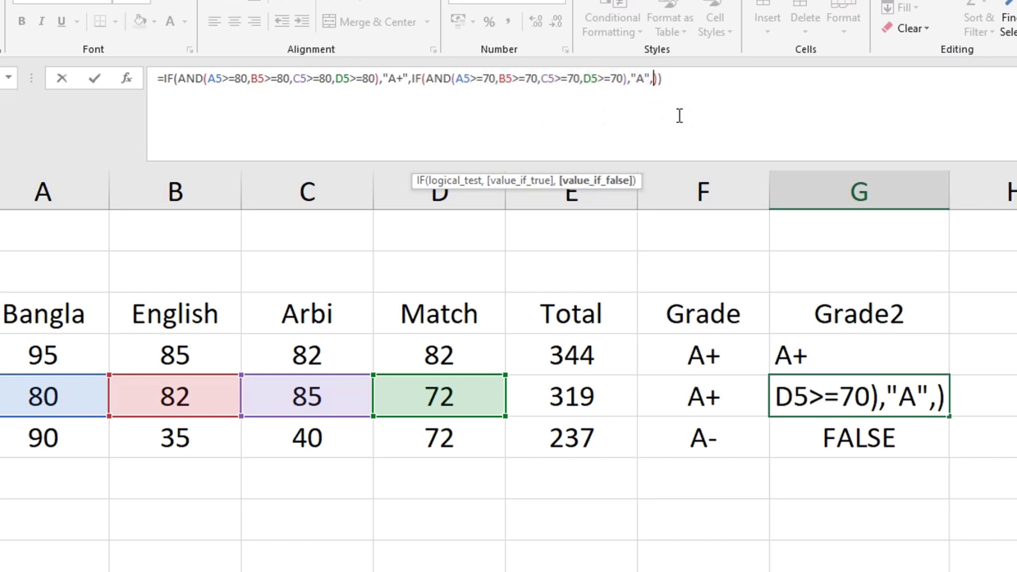
pyautogui.hotkey('ctrl', 'v')
pyautogui.write(')')
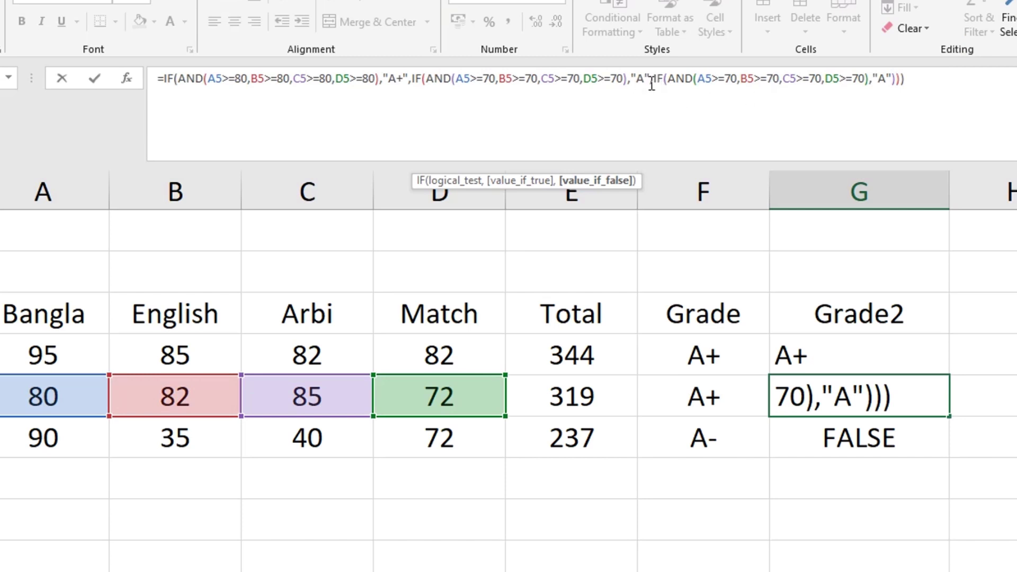
# Step: In G5's third nested IF, set the thresholds for all four subject marks to >=60
pyautogui.doubleClick(731, 79)
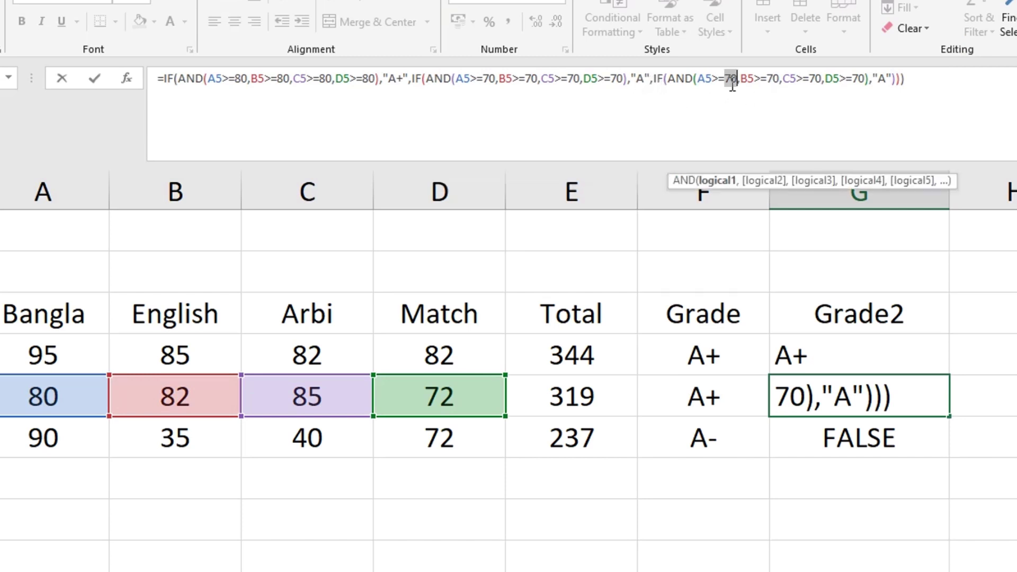
pyautogui.write('60')
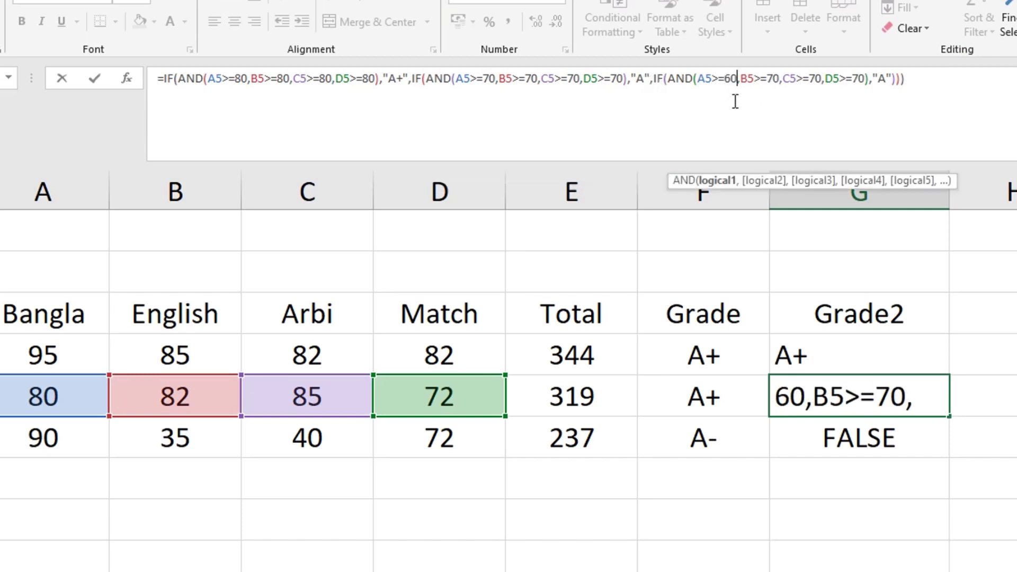
pyautogui.doubleClick(775, 79)
pyautogui.write('60')
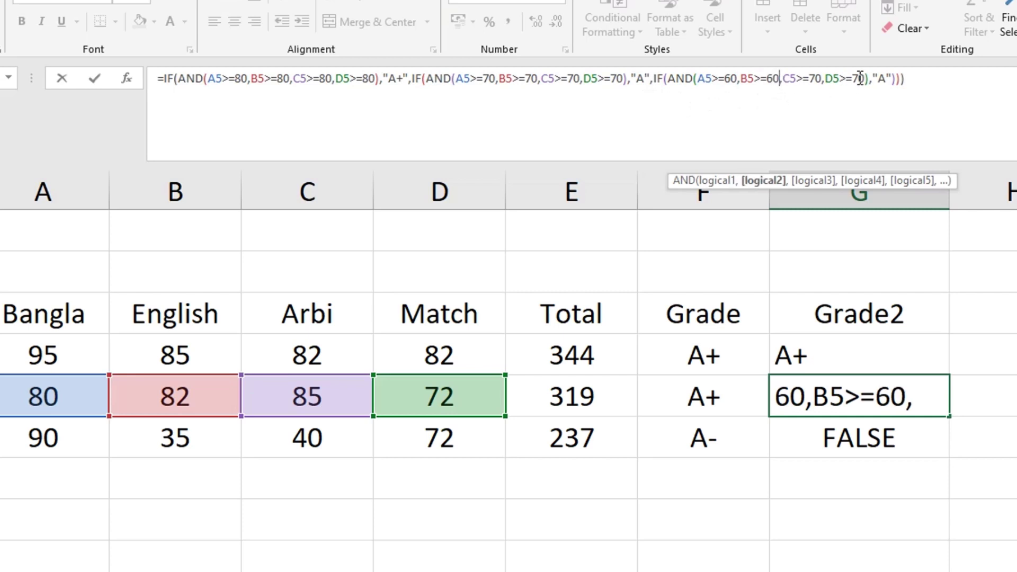
pyautogui.doubleClick(814, 79)
pyautogui.write('60')
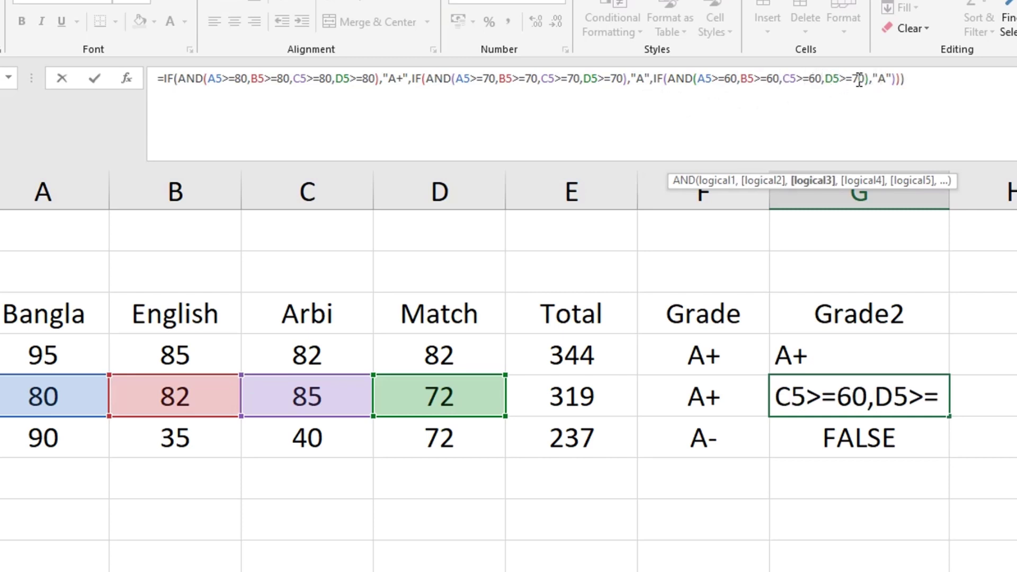
pyautogui.doubleClick(858, 80)
pyautogui.write('60')
# Step: Set the third nested IF's true value in G5 to "A-" and enter the formula
pyautogui.doubleClick(882, 78)
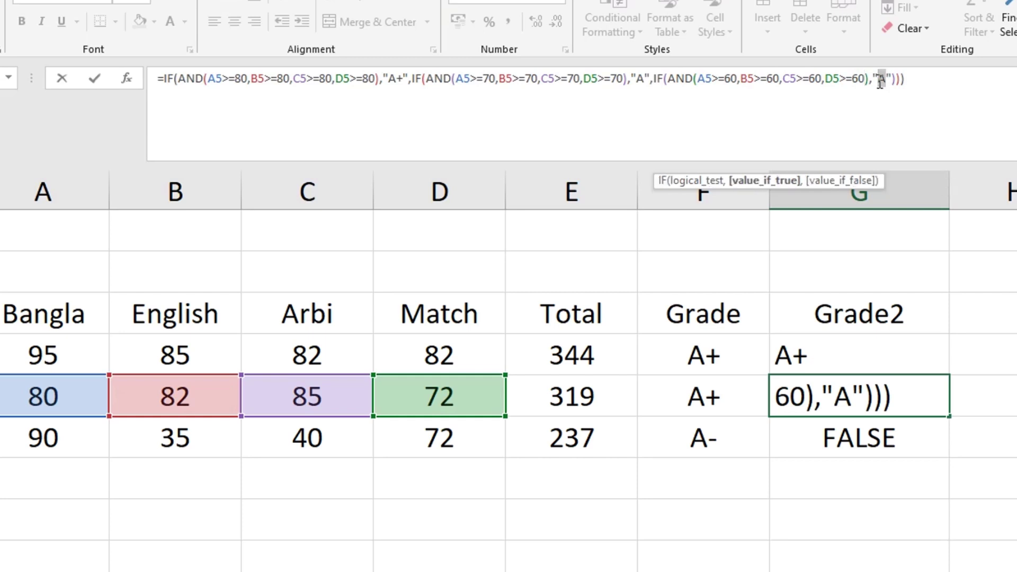
pyautogui.click(888, 78)
pyautogui.write('-')
pyautogui.press('Return')
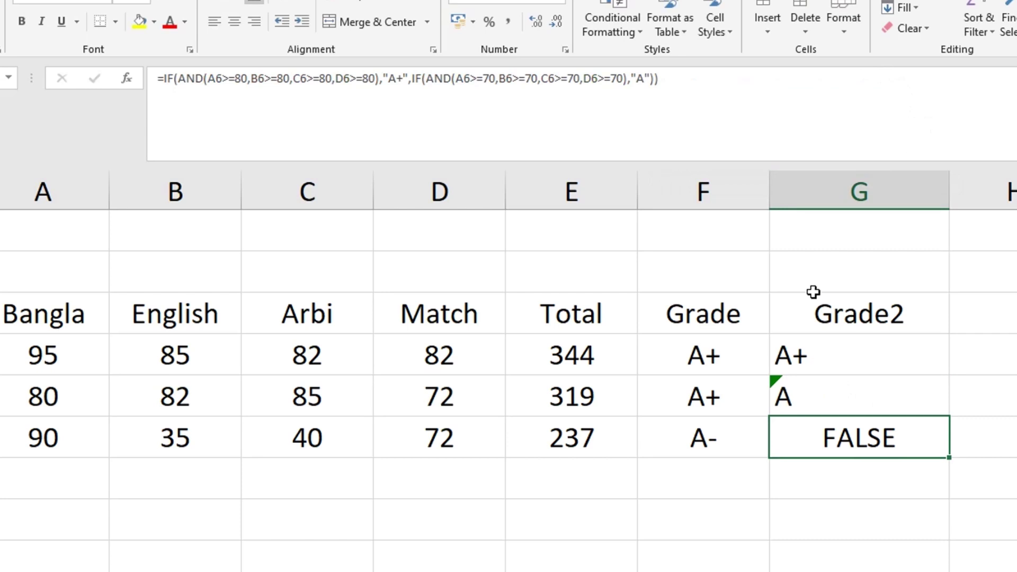
# Step: Copy the extended G5 formula to the other Grade2 cells, G4 and G6, and select G4 to inspect it
pyautogui.click(855, 389)
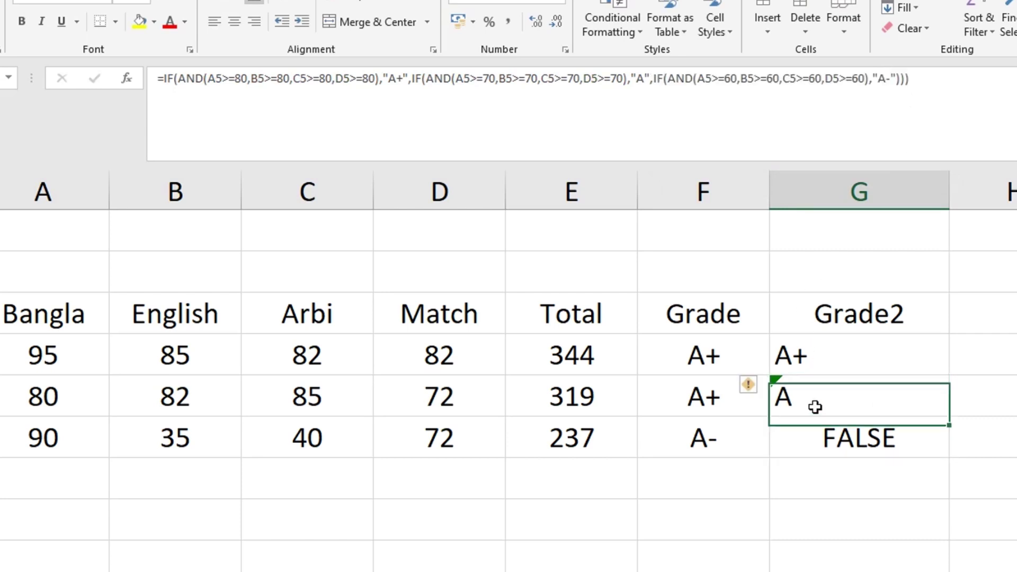
pyautogui.click(758, 390)
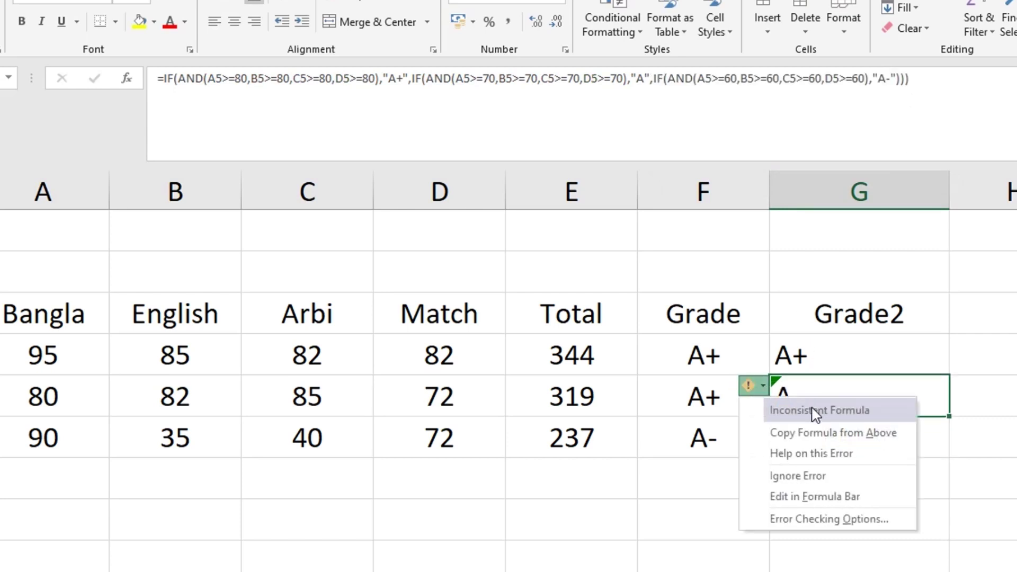
pyautogui.click(840, 384)
pyautogui.moveTo(948, 417); pyautogui.dragTo(952, 346)
pyautogui.click(908, 398)
pyautogui.click(908, 350)
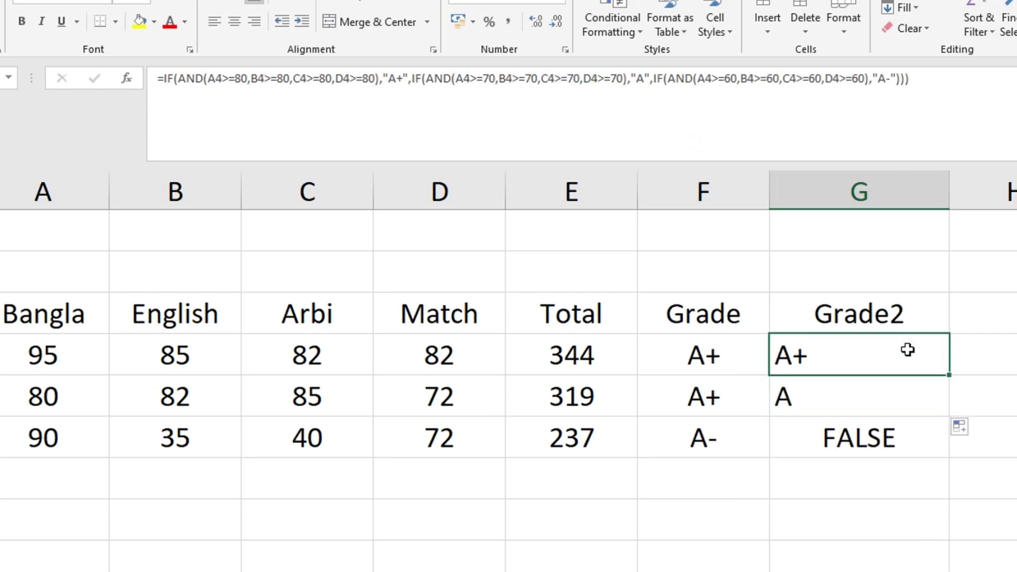
# Step: Change the row 5 Match mark to 60 and check the Grade2 formulas and results in G5 and G6
pyautogui.click(835, 399)
pyautogui.click(442, 401)
pyautogui.write('60')
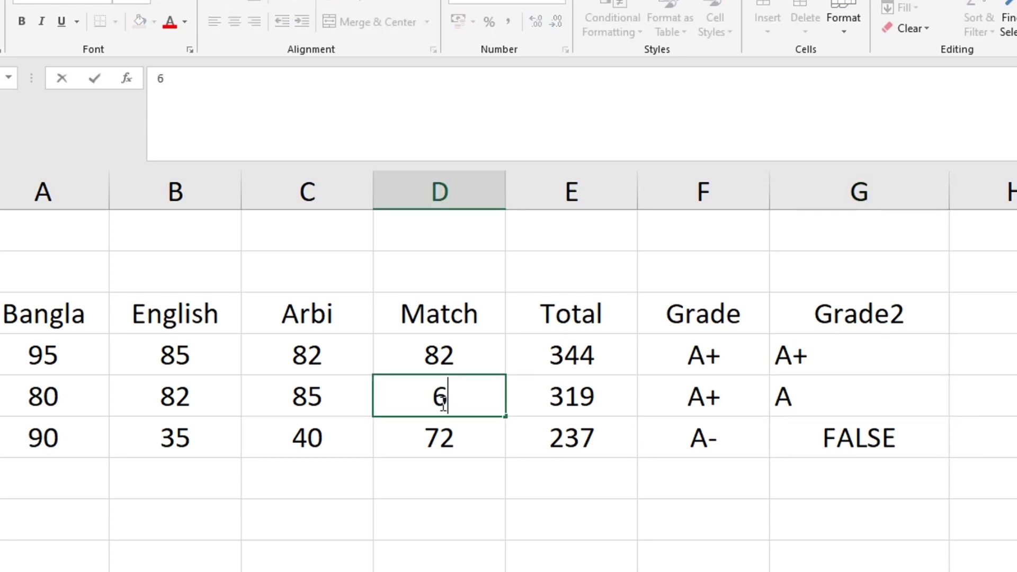
pyautogui.press('Return')
pyautogui.click(819, 401)
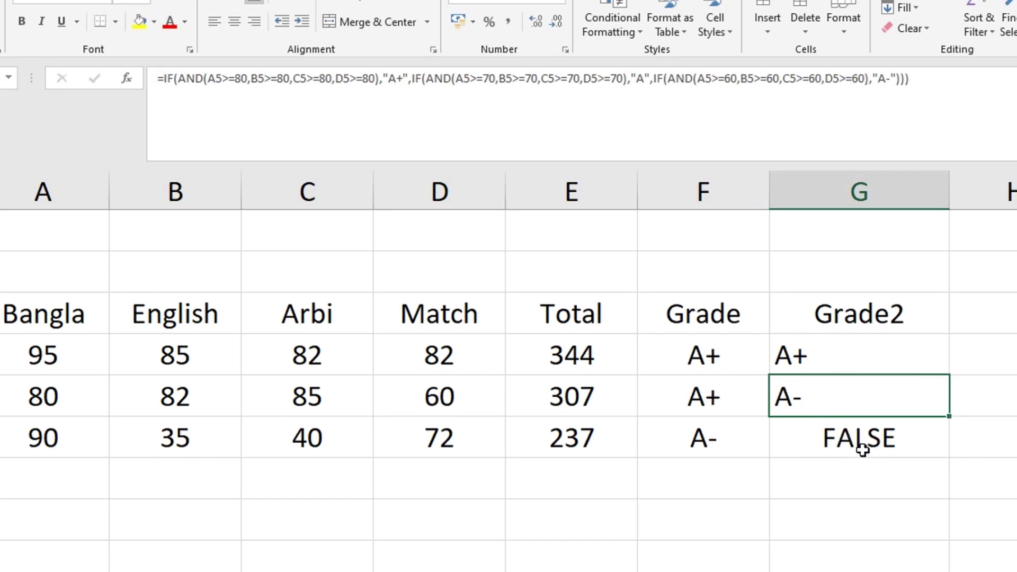
pyautogui.click(844, 439)
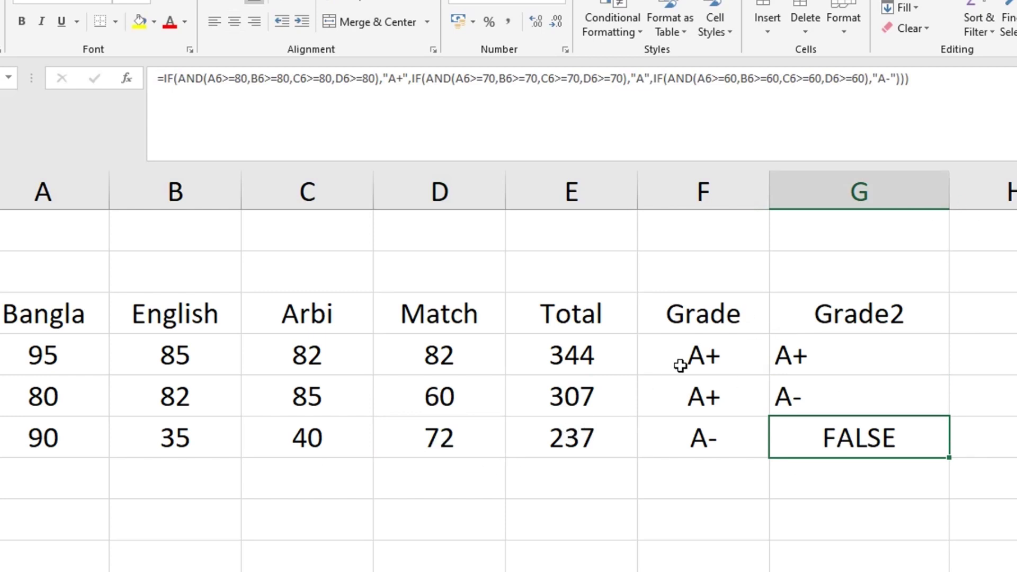
# Step: Add "F" as the false value of the innermost IF in F4 and fill the formula down through F6
pyautogui.click(695, 355)
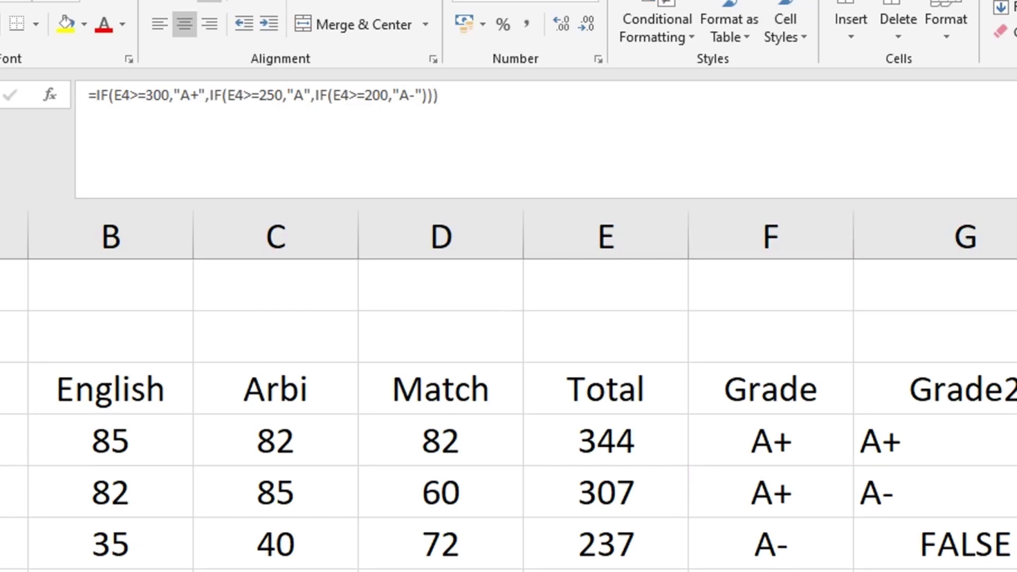
pyautogui.click(778, 545)
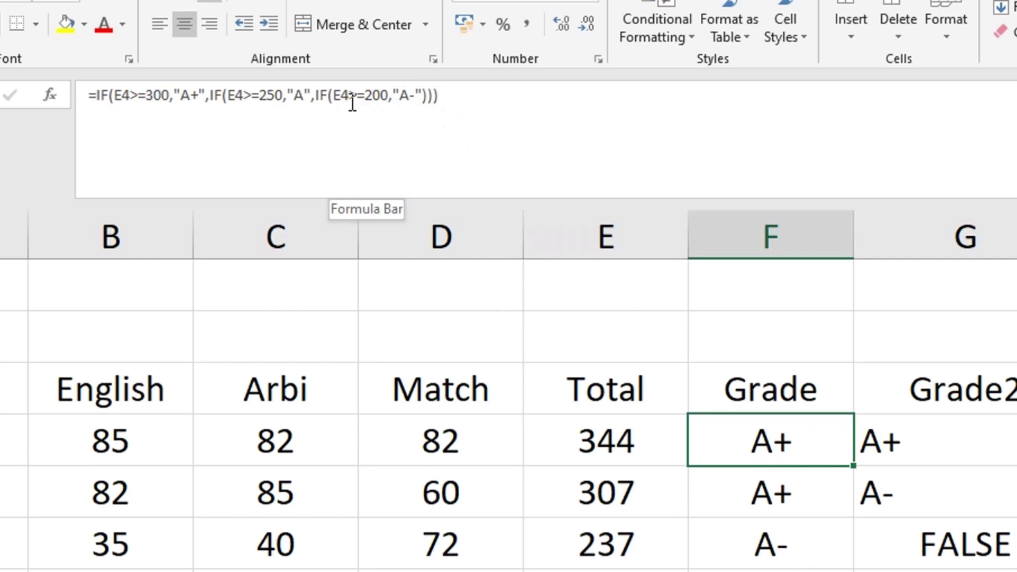
pyautogui.click(423, 97)
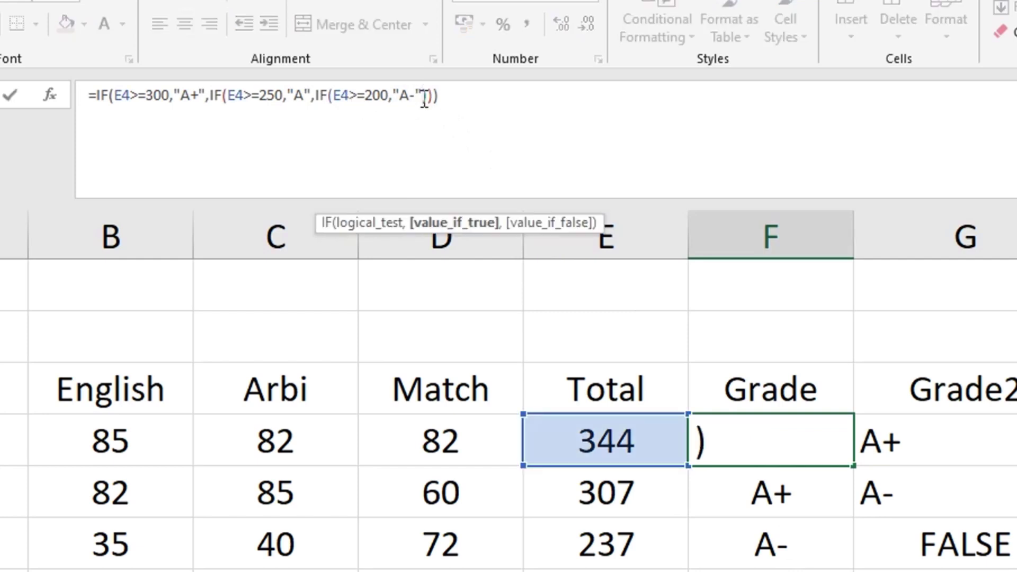
pyautogui.write(')')
pyautogui.write(',')
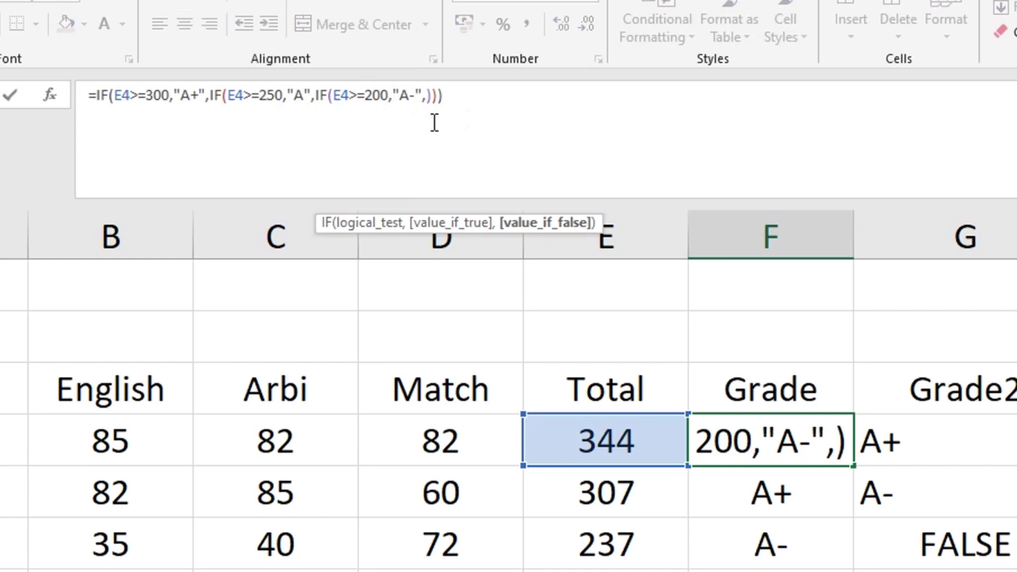
pyautogui.write('""')
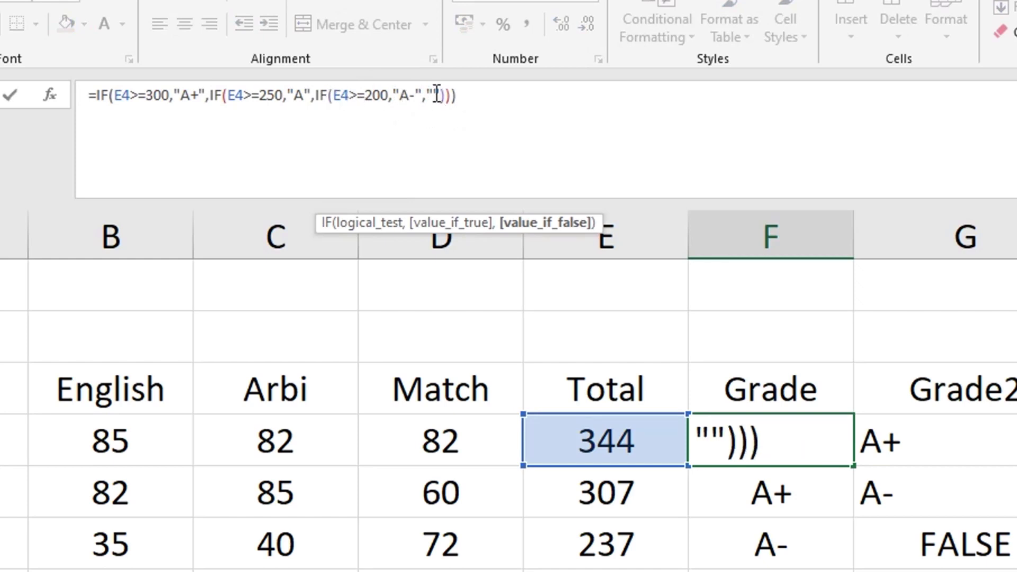
pyautogui.write('F')
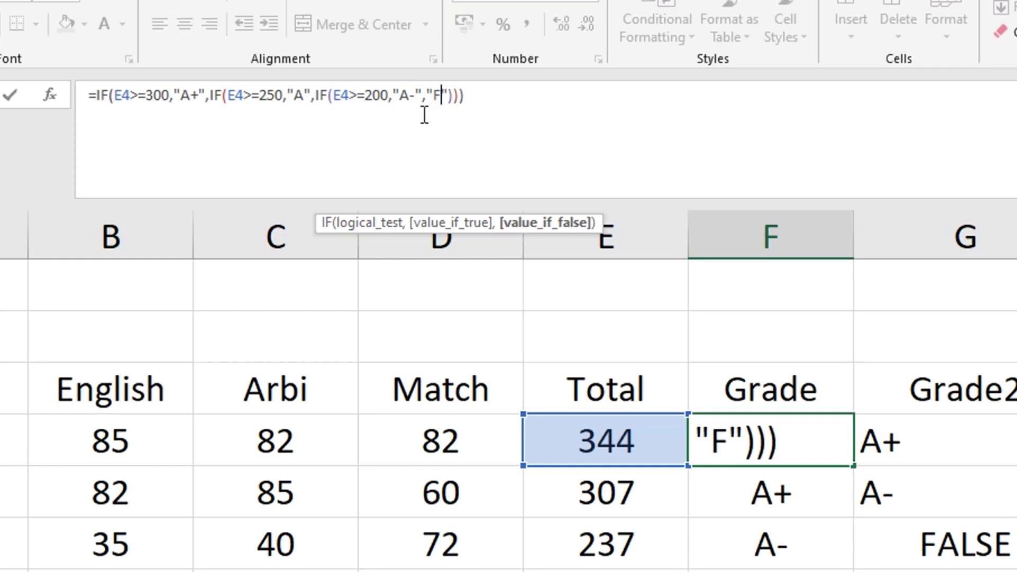
pyautogui.press('Return')
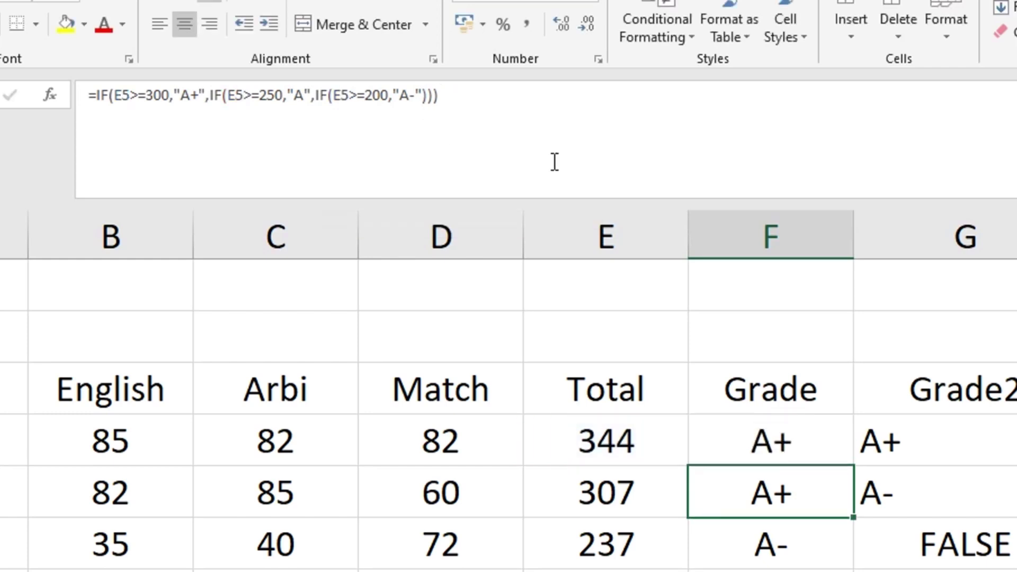
pyautogui.click(750, 442)
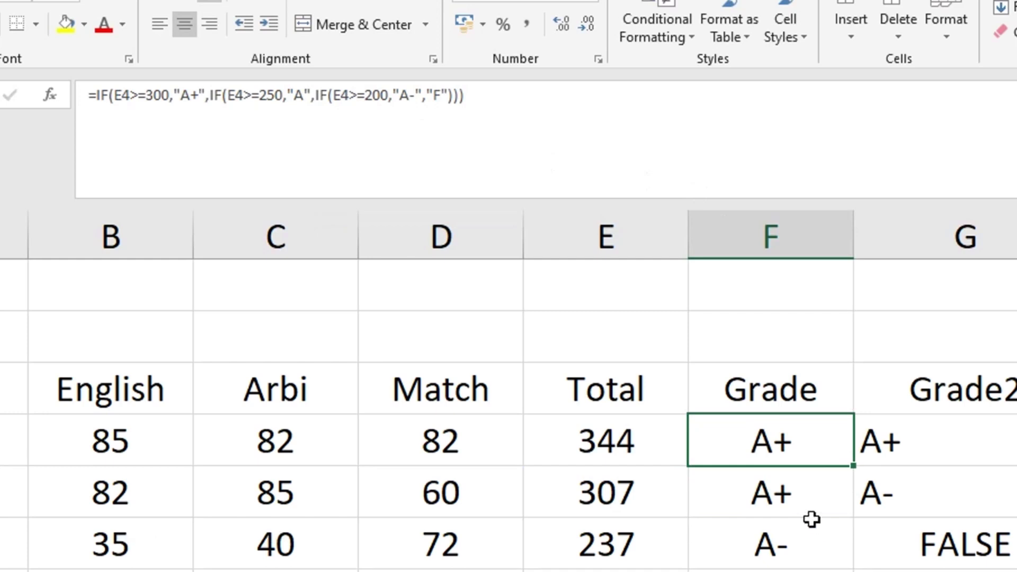
pyautogui.moveTo(851, 465); pyautogui.dragTo(844, 551)
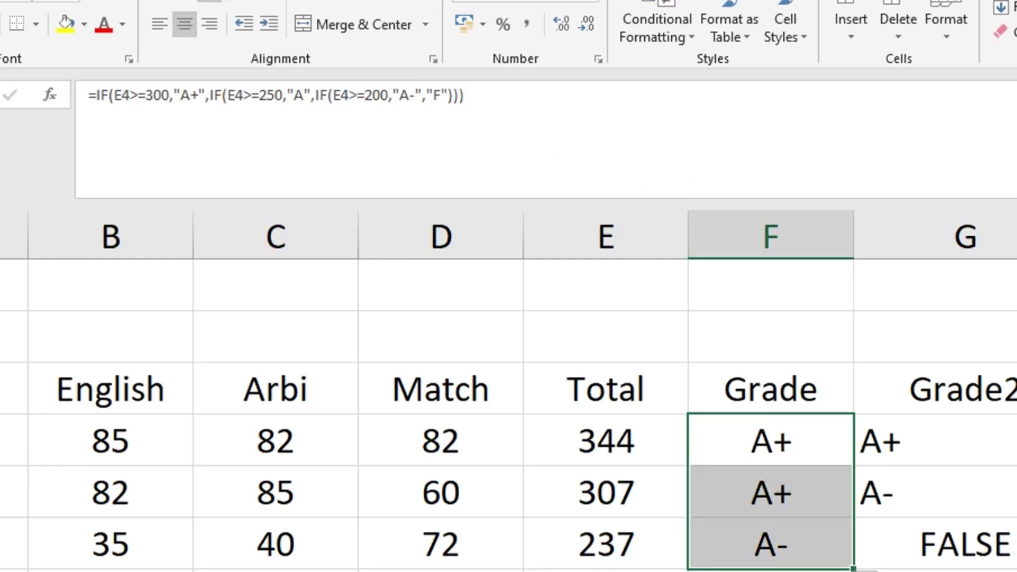
# Step: Change the row 6 Bangla mark to 20 and check the row's Total in E6
pyautogui.click(10, 544)
pyautogui.write('20')
pyautogui.press('Return')
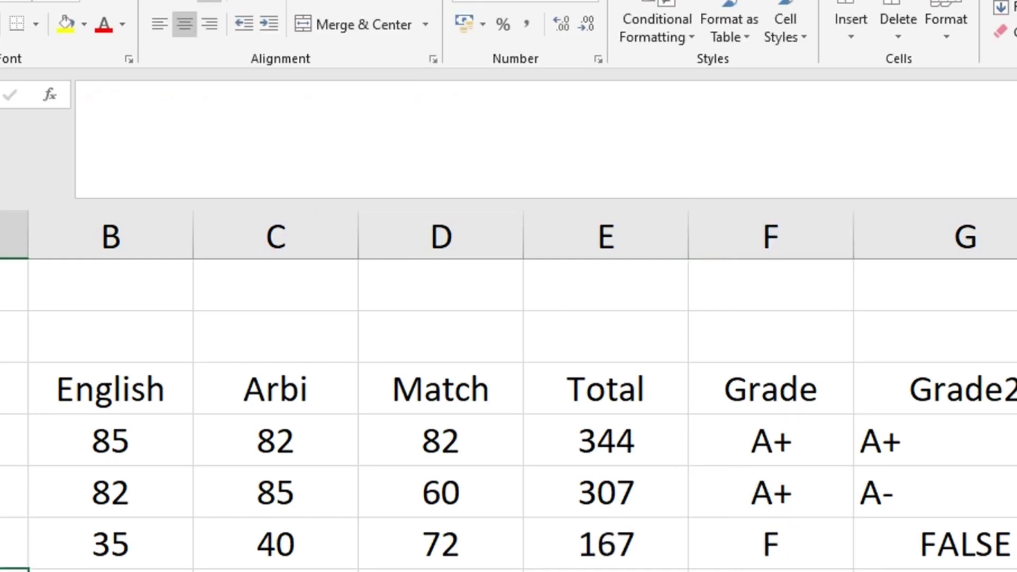
pyautogui.click(653, 555)
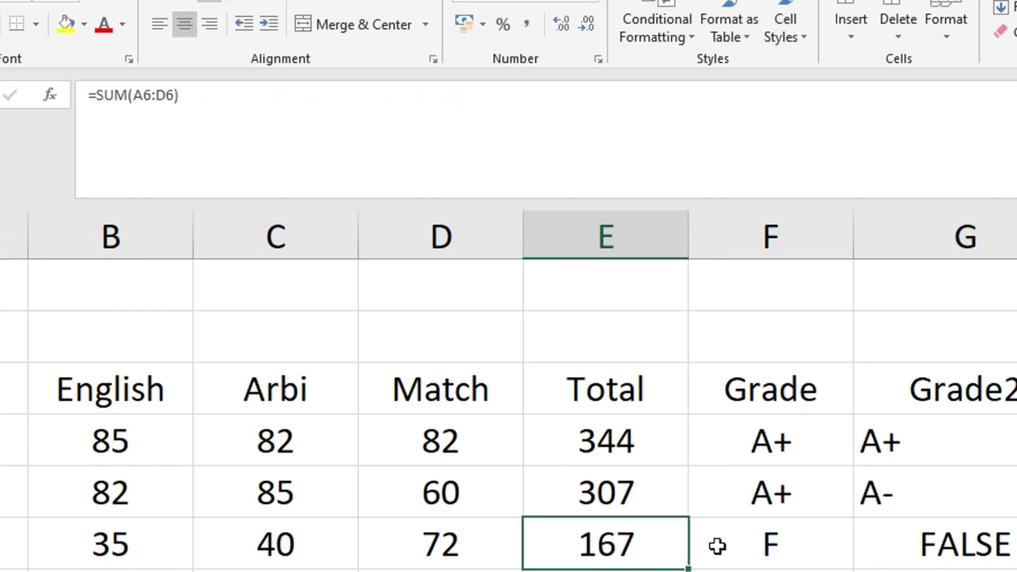
# Step: Change the row 6 Match mark to 10 and select G6 to inspect its Grade2 formula
pyautogui.click(298, 547)
pyautogui.click(454, 557)
pyautogui.write('10')
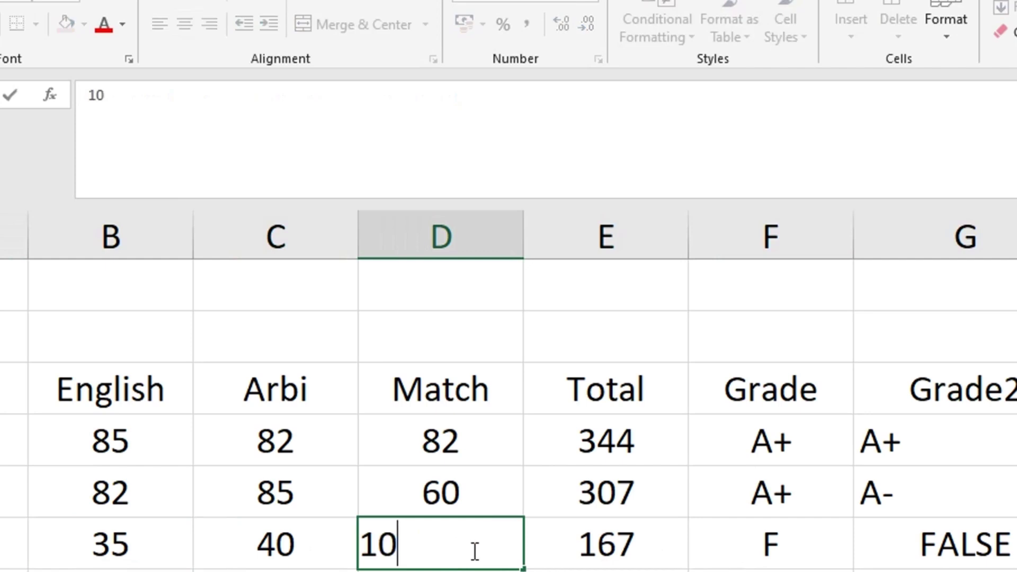
pyautogui.press('Return')
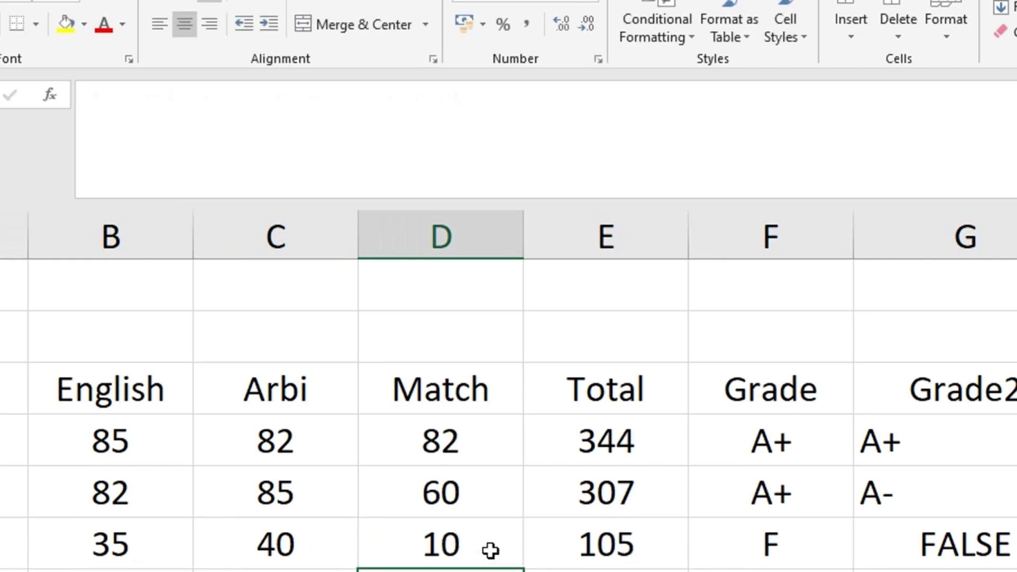
pyautogui.click(964, 545)
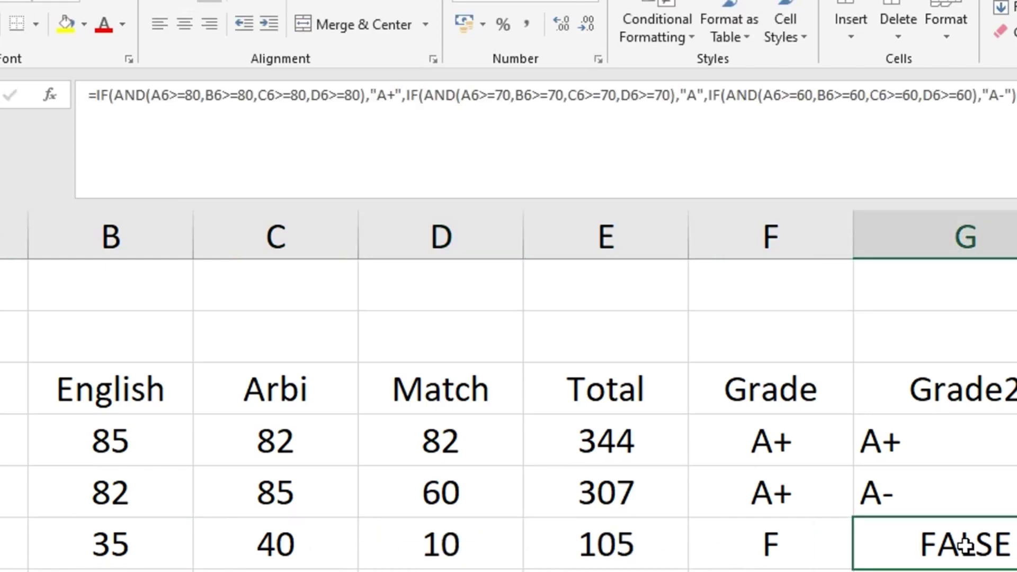